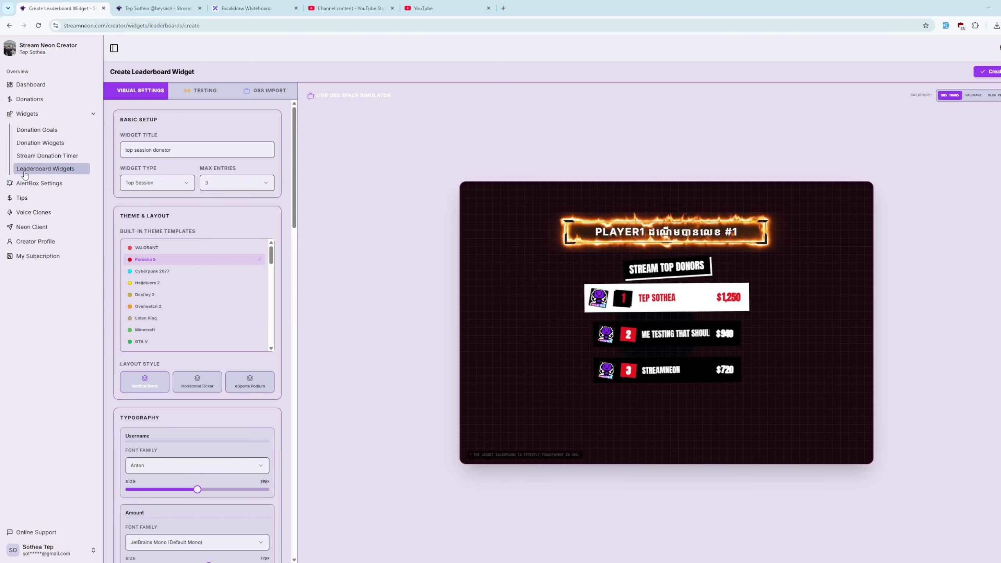
Try the built-in theme templates VALORANT, Helldivers 2 and Destiny 2, and settle on the Minecraft theme.
left_click(199, 249)
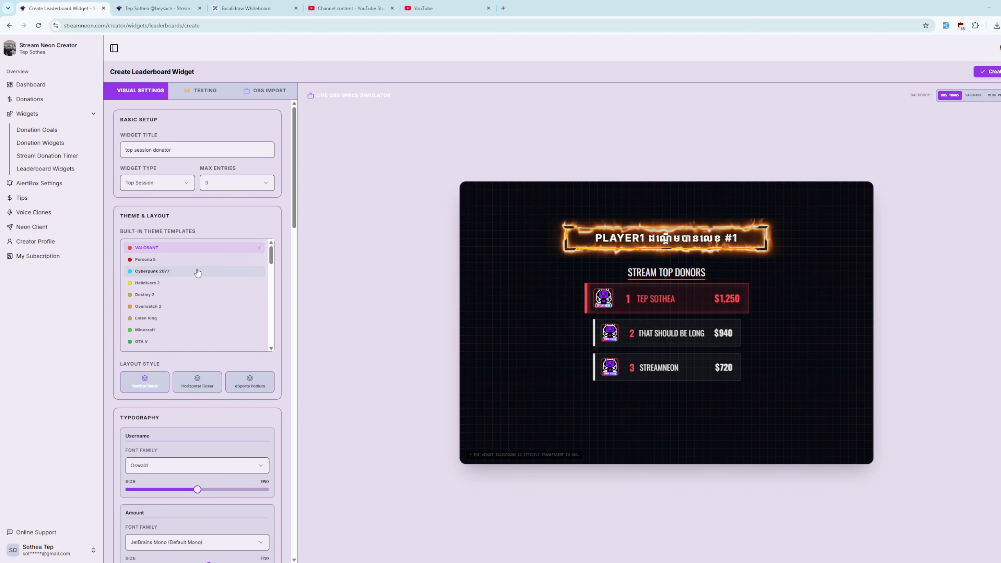
left_click(194, 282)
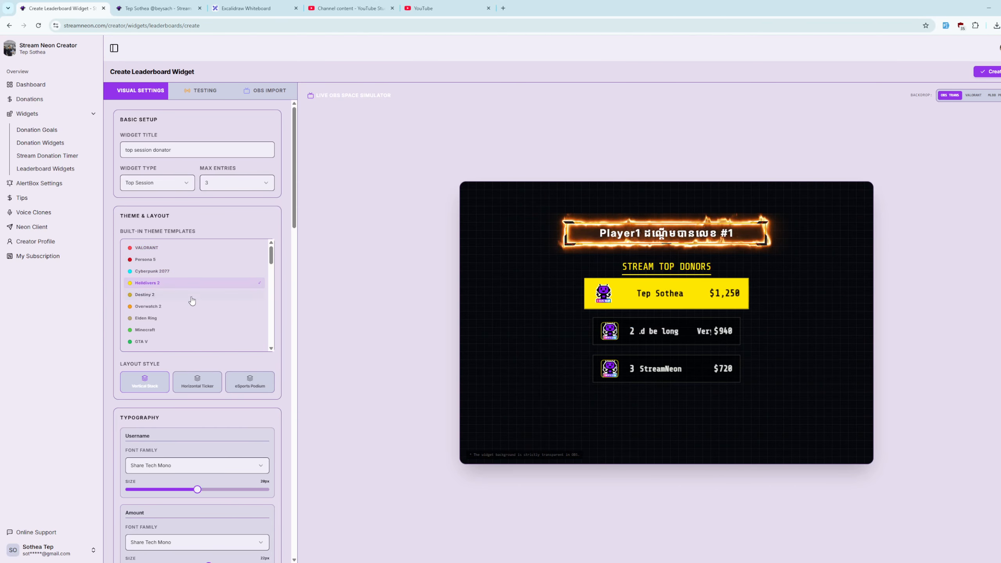
left_click(185, 294)
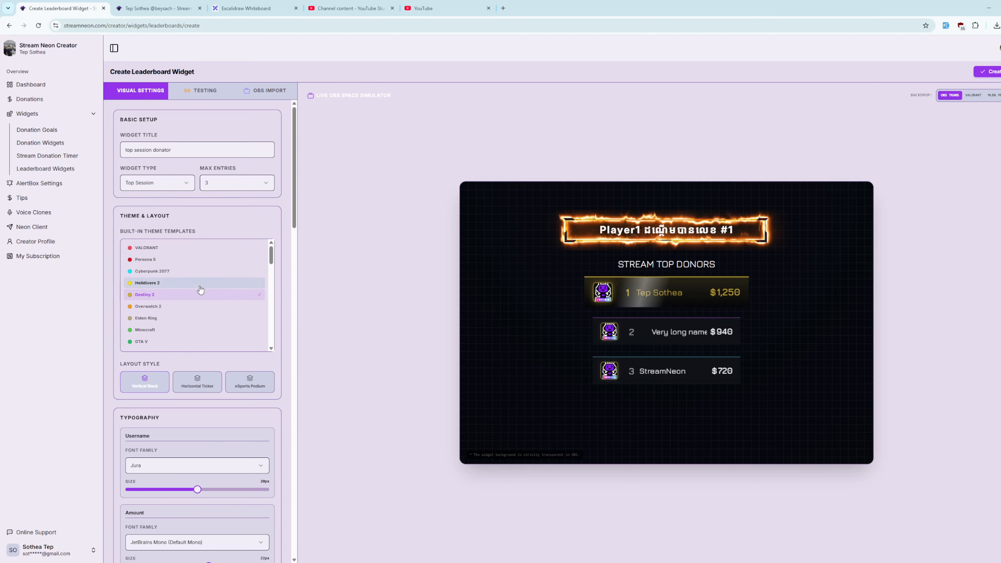
left_click(199, 304)
scroll(196, 297, "down", 1)
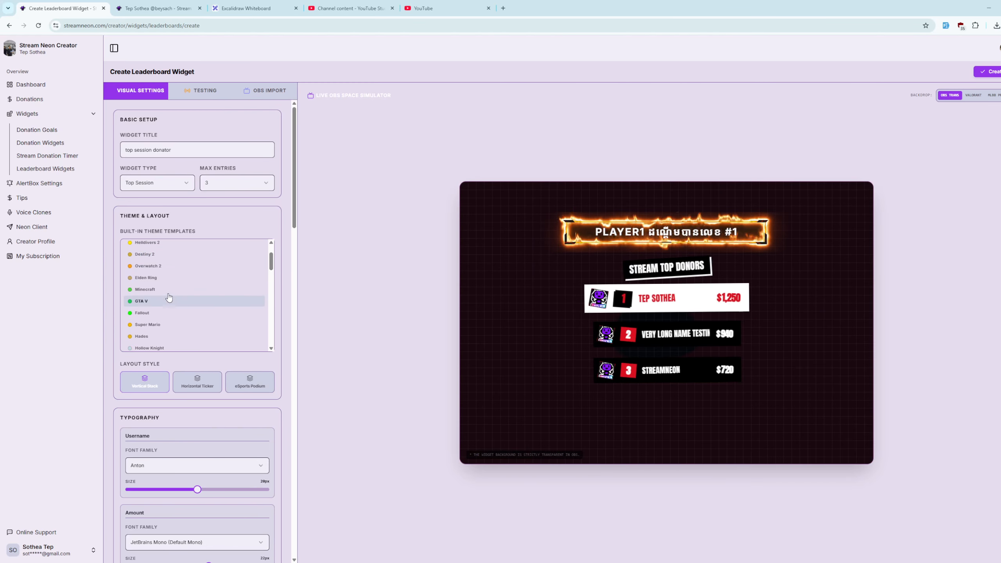
left_click(168, 291)
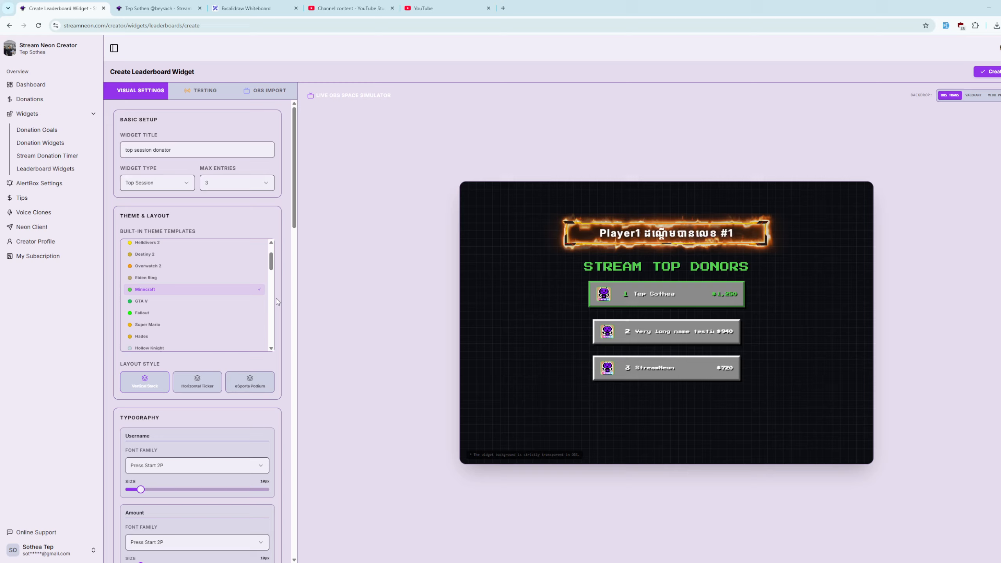
Set the username text size to 16 px and the amount text size to 13 px in the leaderboard typography.
scroll(281, 365, "down", 1)
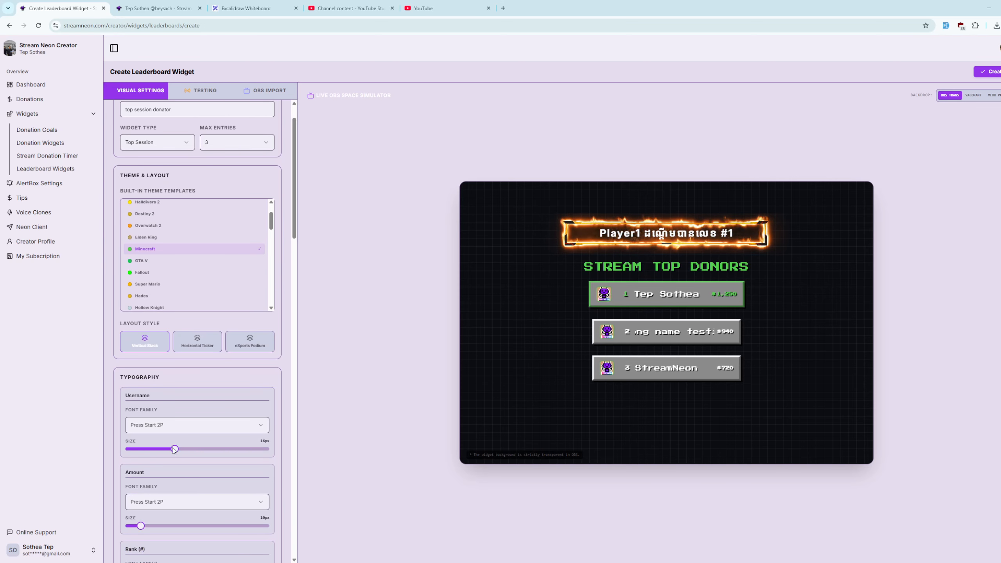
scroll(142, 454, "down", 2)
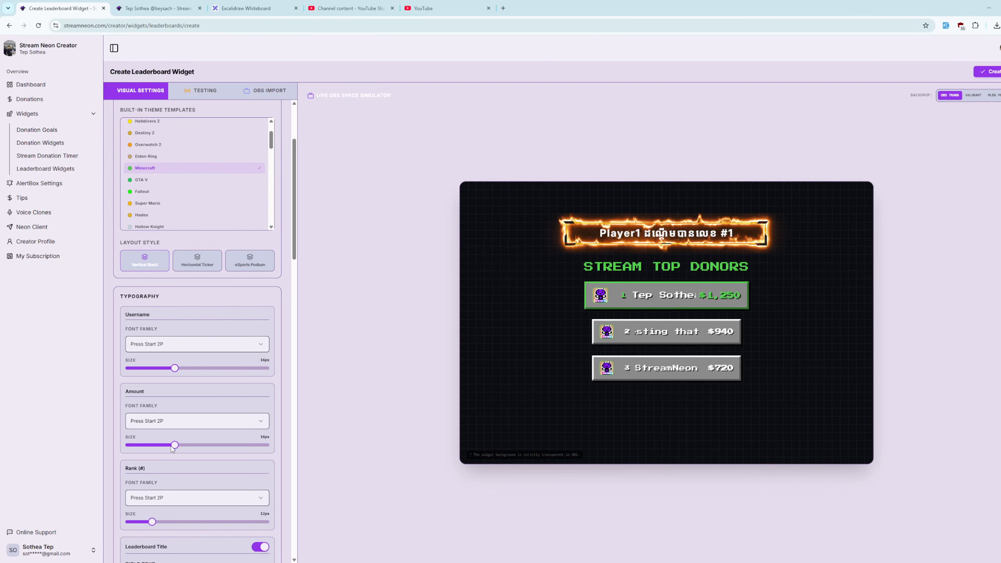
left_click(161, 420)
left_click(161, 419)
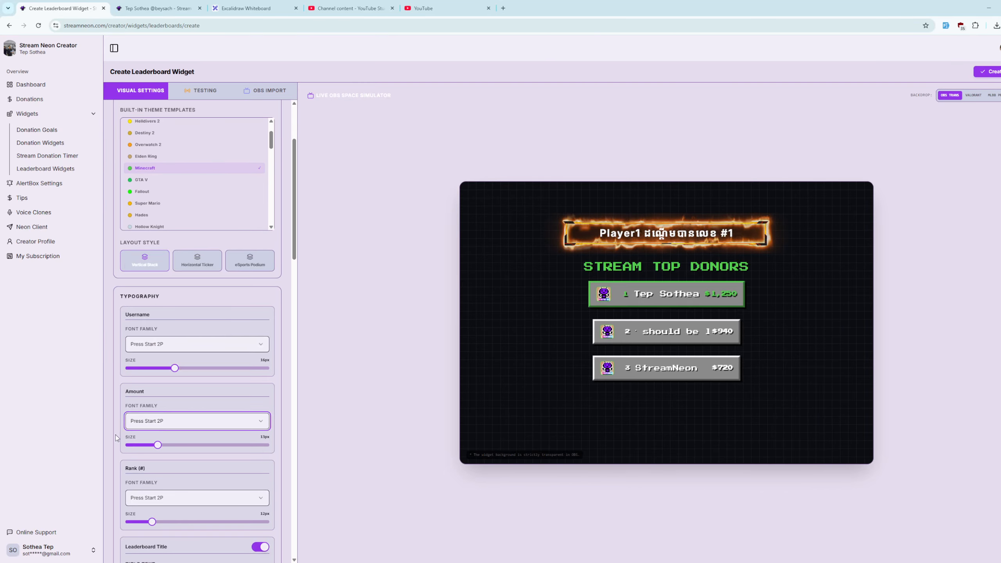
scroll(165, 437, "down", 2)
left_click(166, 416)
left_click(128, 435)
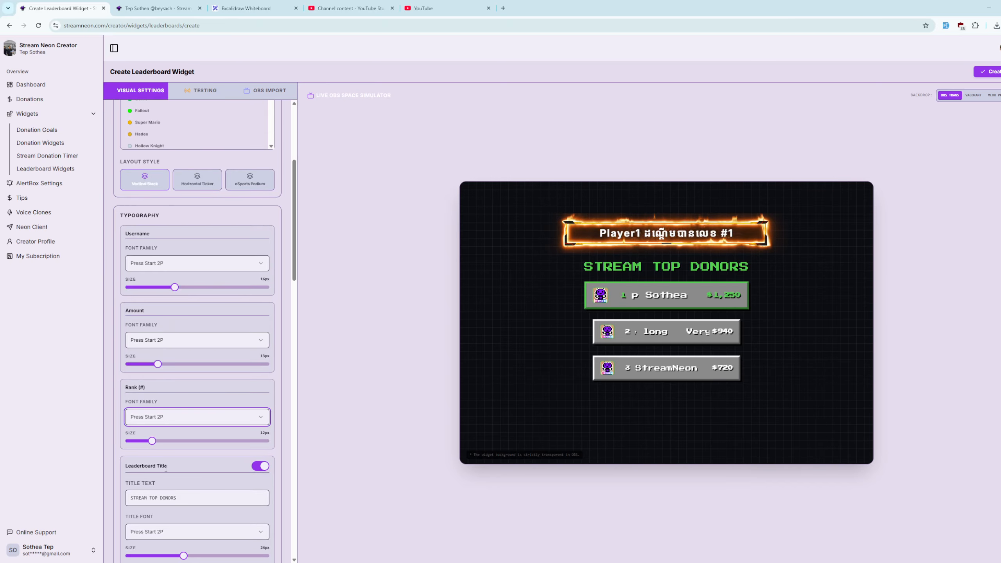
Set the leaderboard title colour to pure red, #ff0000.
scroll(185, 471, "down", 4)
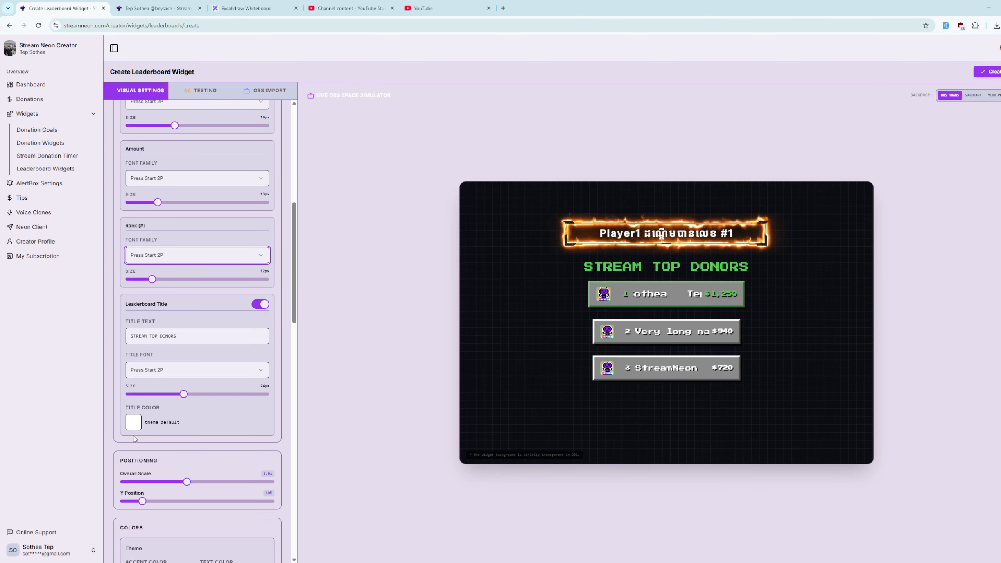
left_click(135, 424)
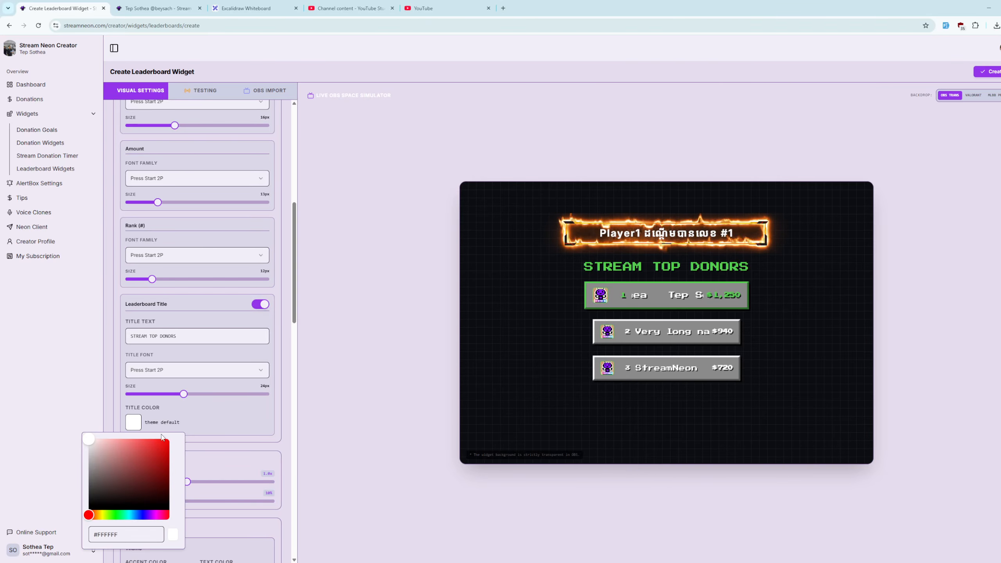
left_click_drag(178, 438, 217, 440)
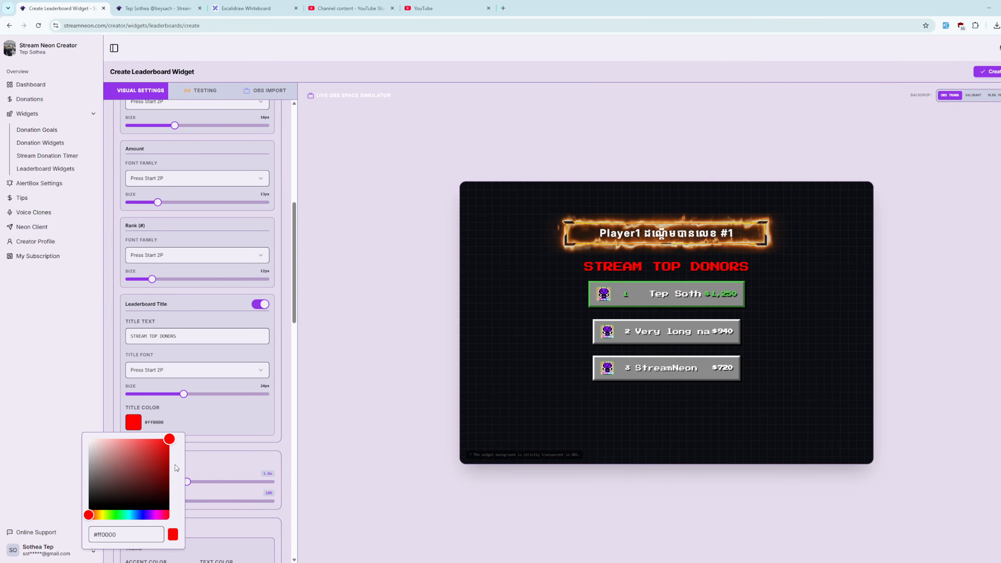
left_click(255, 430)
Change the card layout to [Rank] [Avatar] [Name] --> [Amount].
scroll(208, 441, "down", 2)
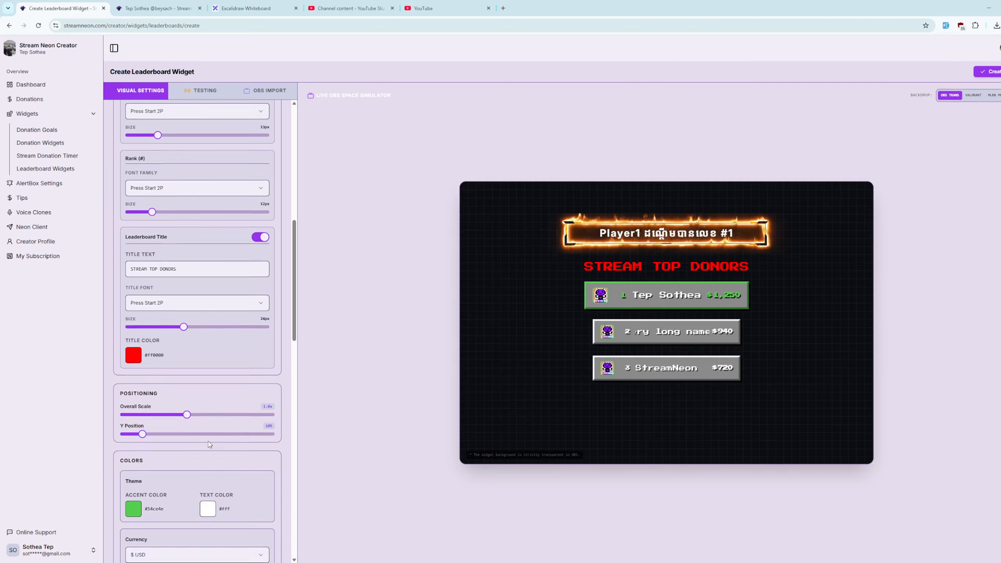
scroll(242, 437, "down", 5)
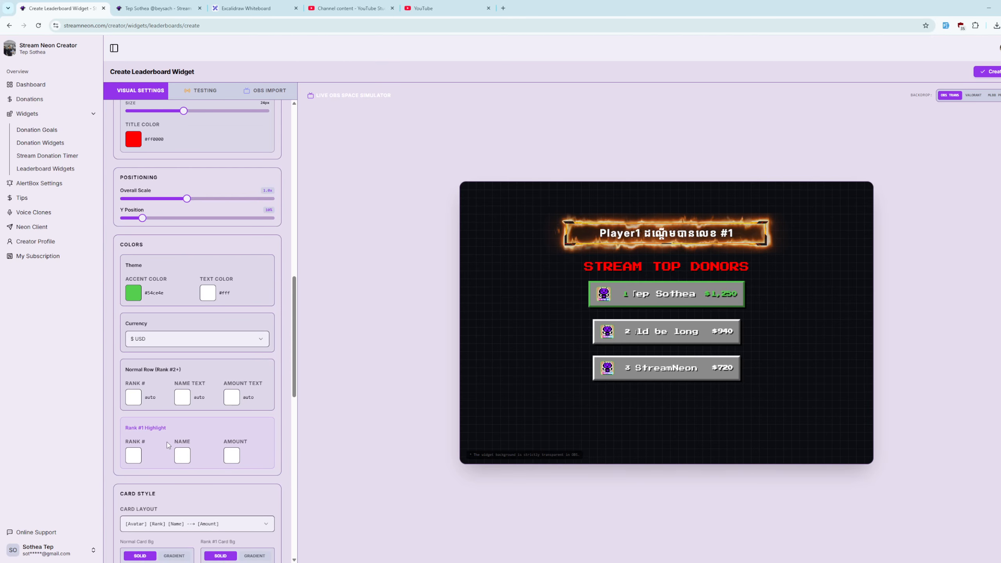
scroll(214, 402, "down", 3)
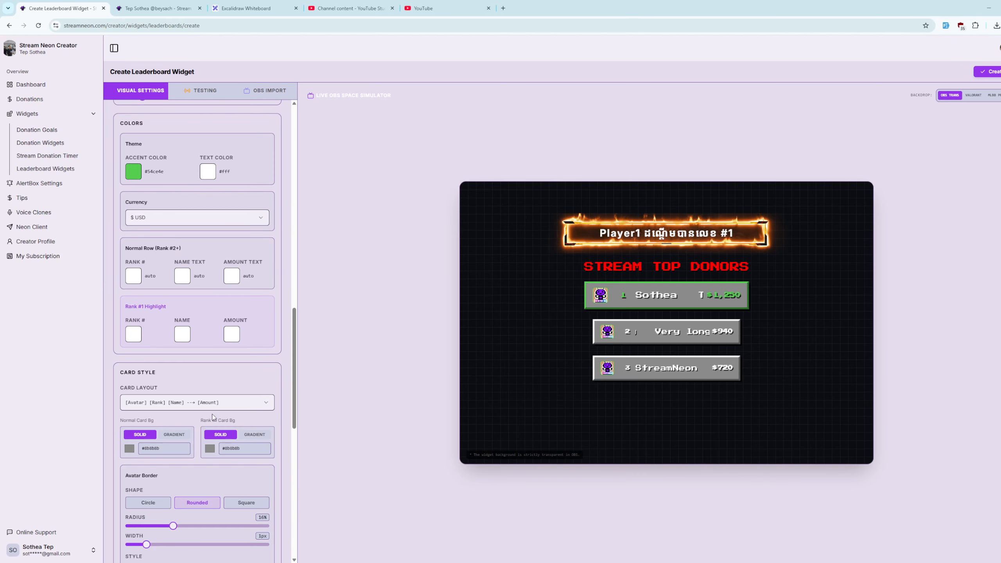
scroll(165, 405, "down", 1)
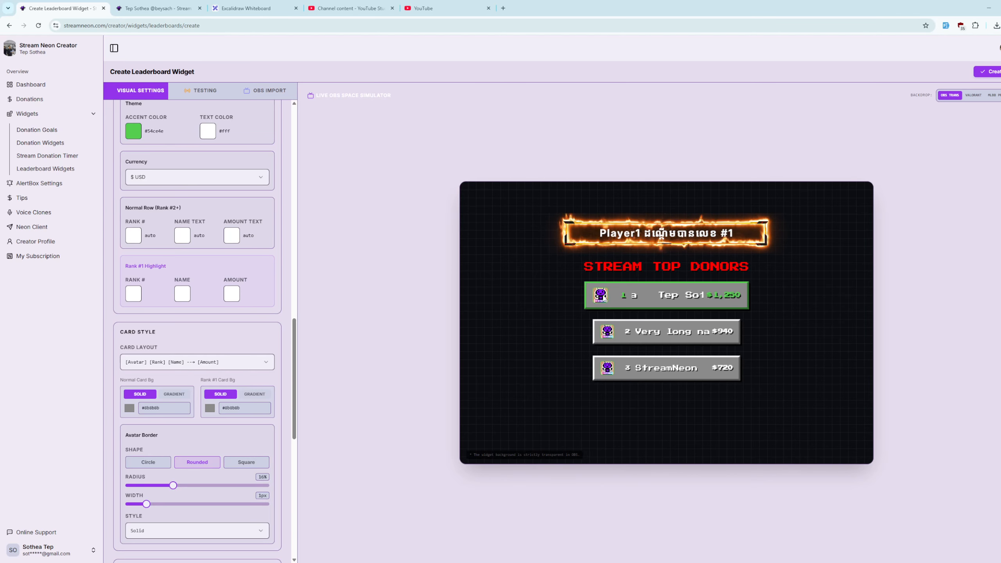
left_click(165, 362)
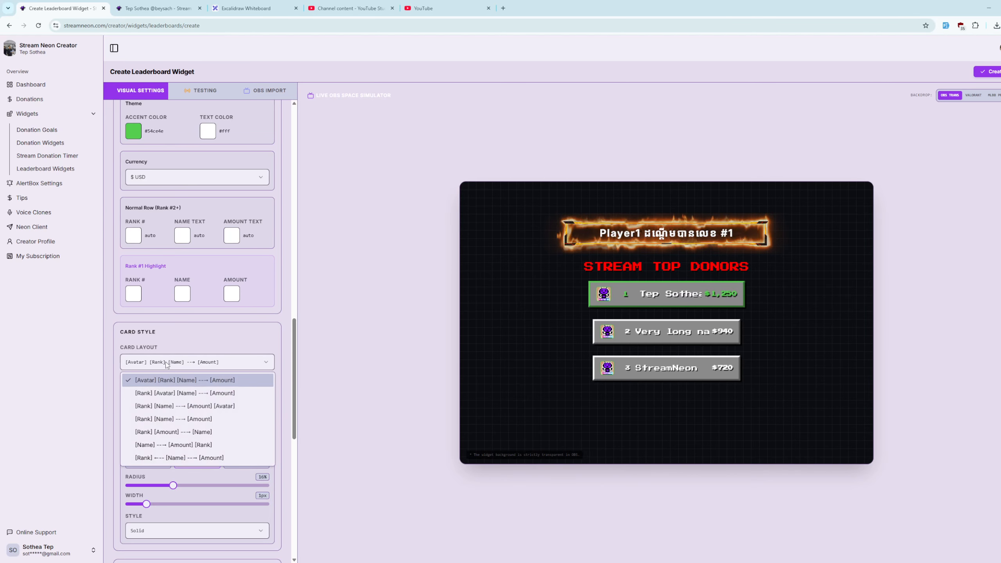
left_click(173, 393)
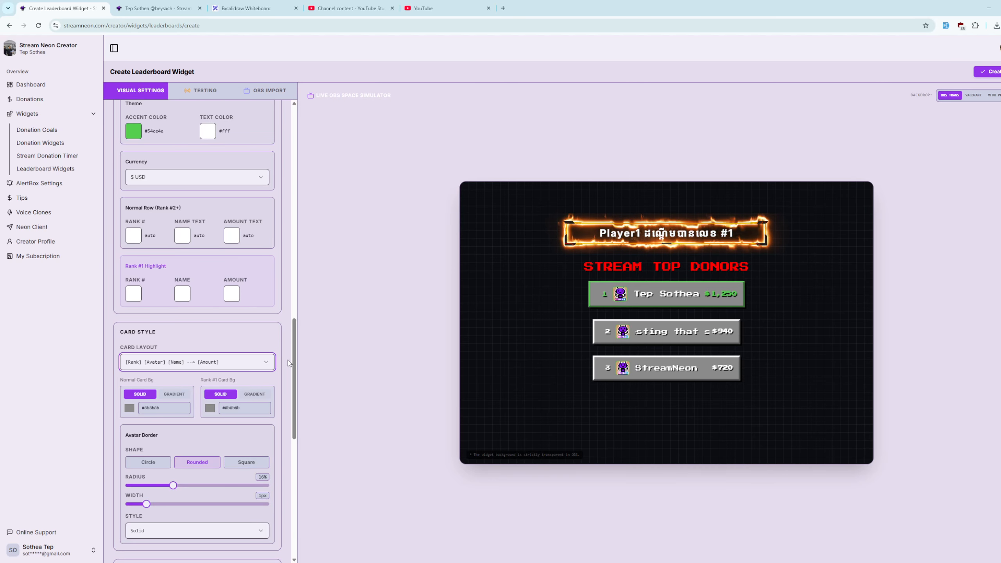
Increase the rank number's text size to 23 px.
left_click_drag(292, 357, 303, 224)
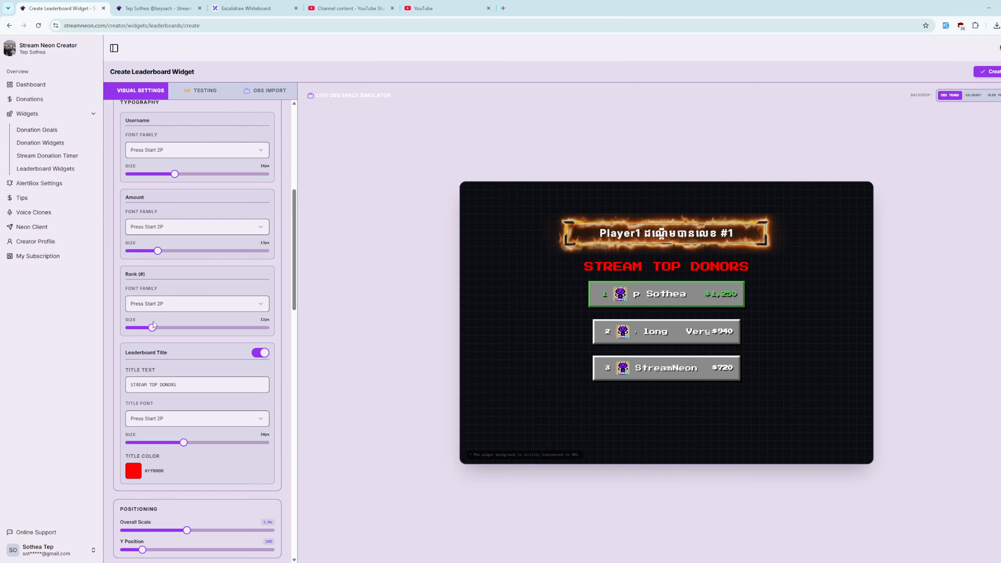
left_click_drag(154, 327, 216, 329)
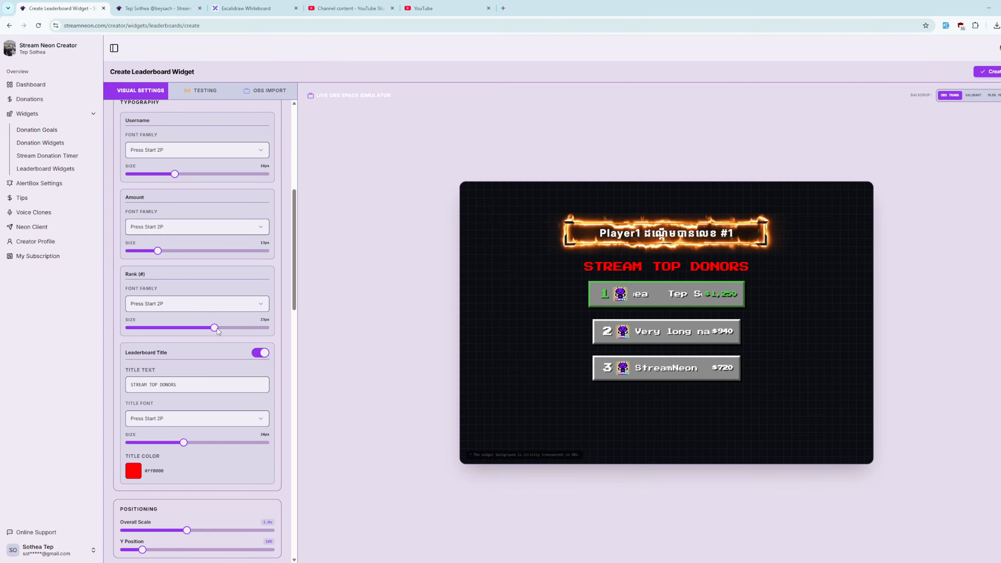
Enable the Float Hover animation, then try Graduated Scaling on the cards and switch it back off.
left_click_drag(300, 293, 282, 454)
scroll(281, 454, "down", 2)
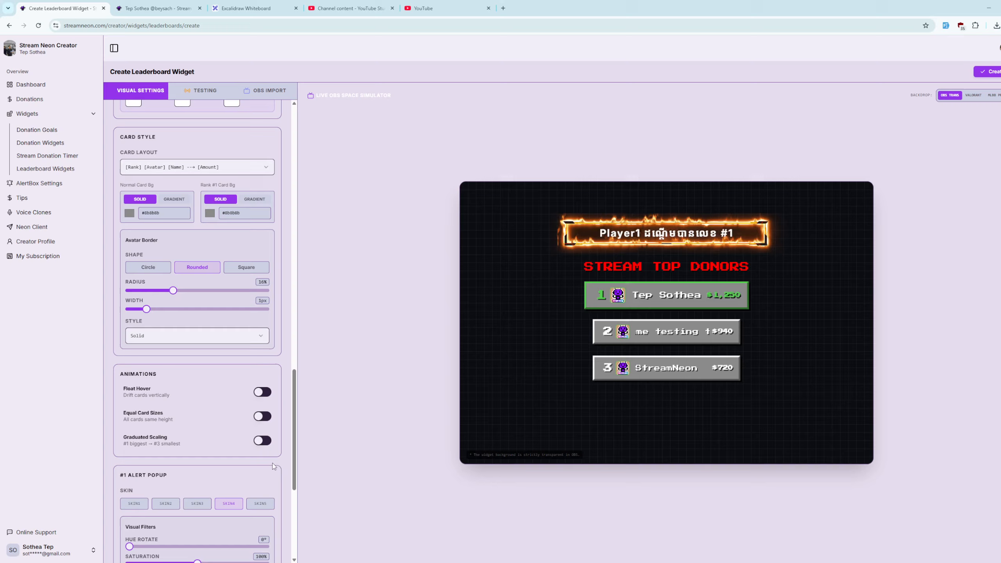
left_click(267, 393)
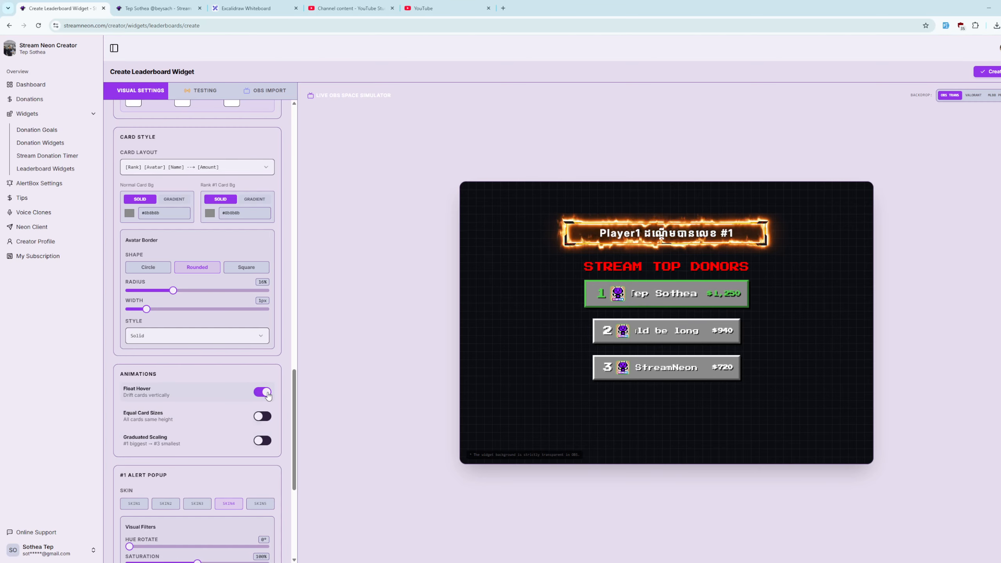
left_click(262, 441)
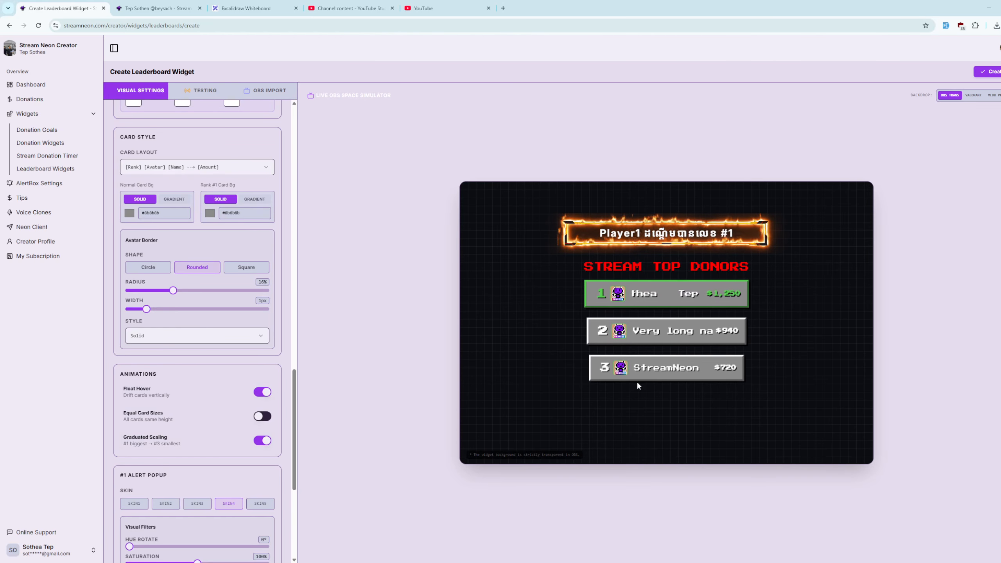
left_click(263, 440)
Enable Separate Alert Overlay for the #1 alert popup.
scroll(296, 428, "down", 3)
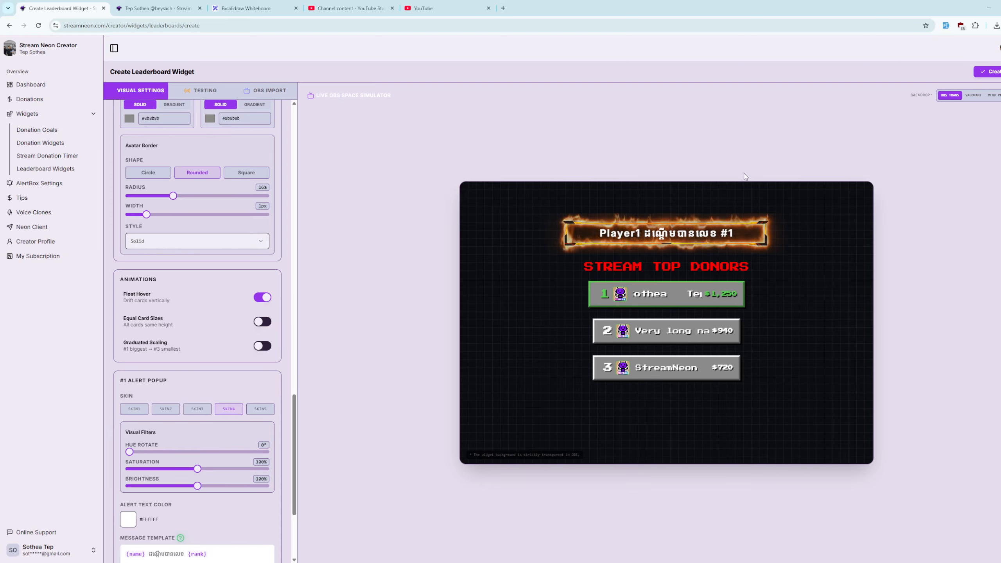
scroll(283, 390, "down", 1)
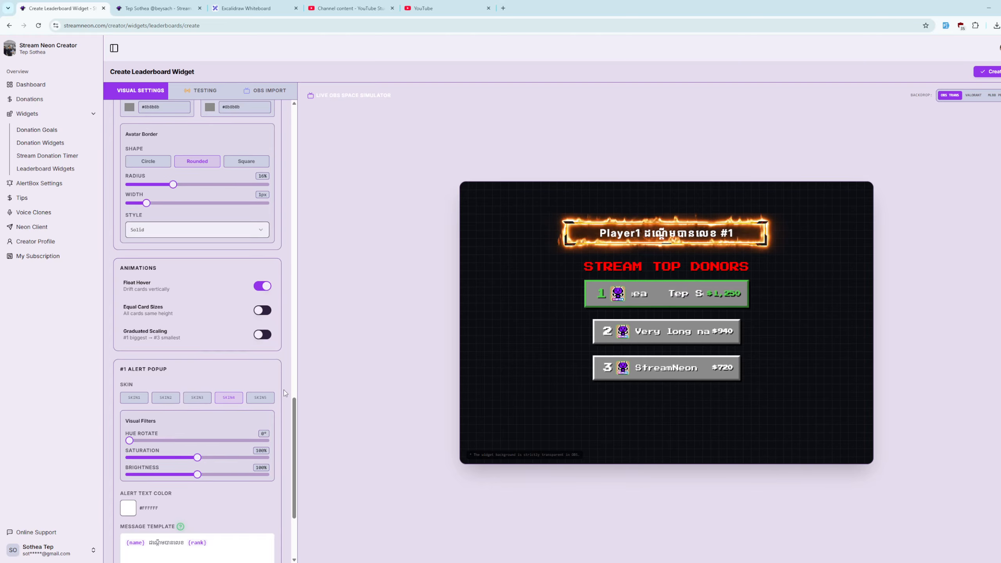
left_click_drag(293, 418, 284, 458)
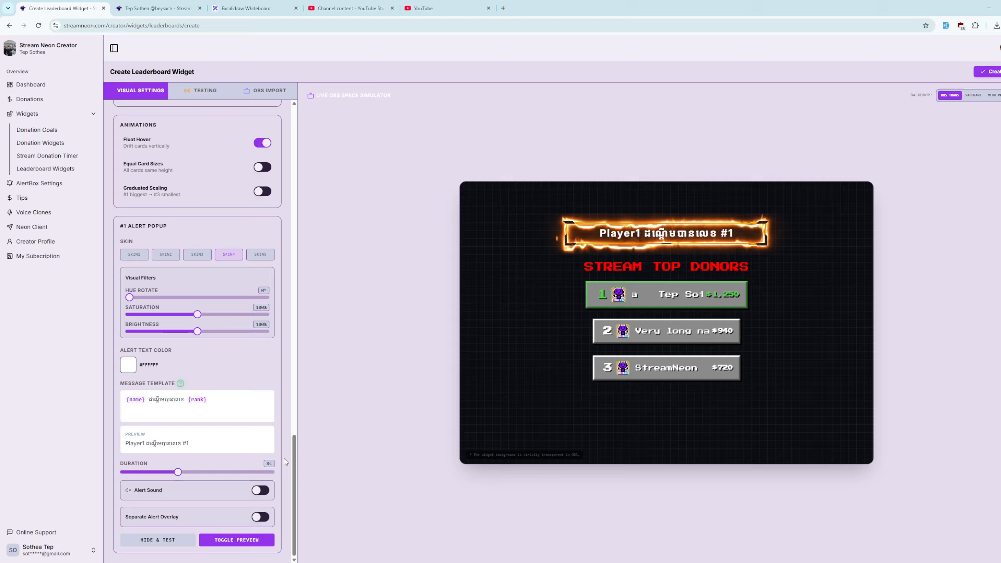
left_click(261, 517)
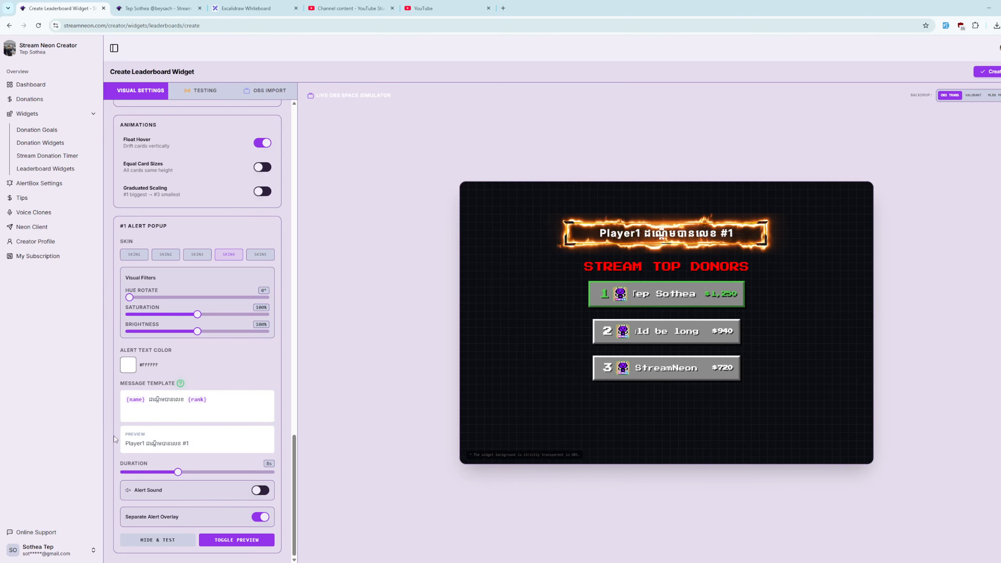
Set the theme accent colour to #ffed00 and change the leaderboard title colour to yellow.
scroll(218, 415, "up", 15)
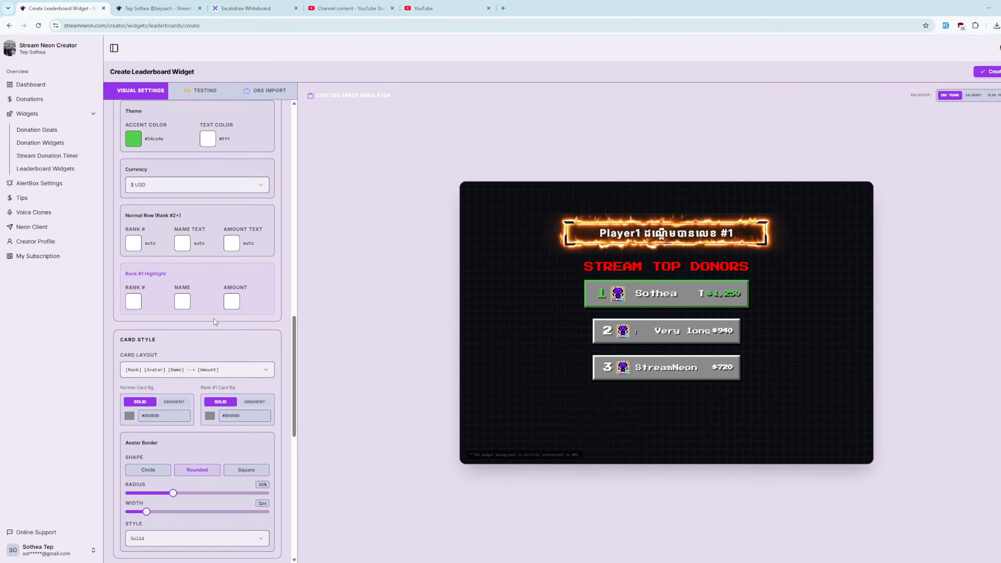
left_click(136, 302)
left_click(101, 386)
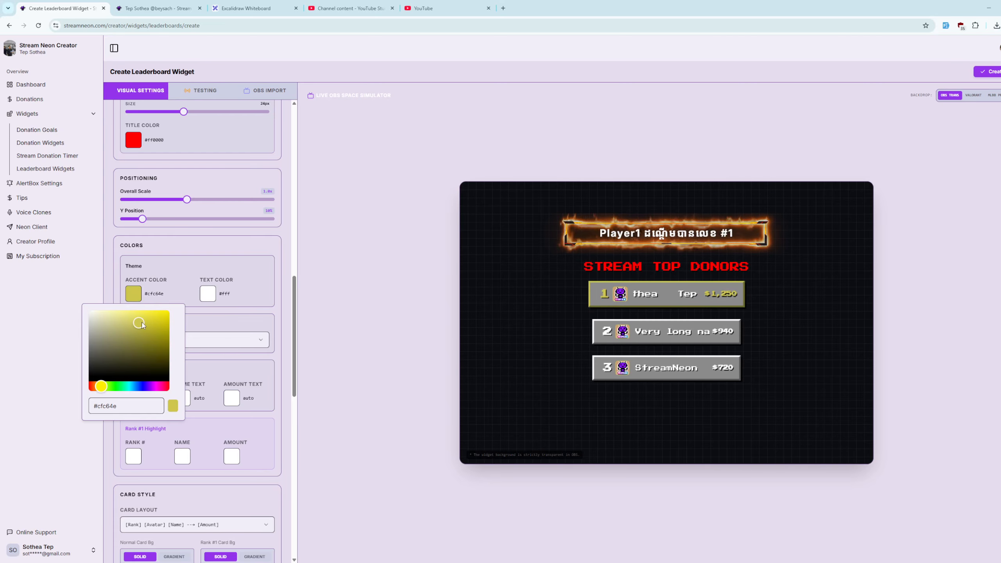
left_click_drag(141, 322, 197, 296)
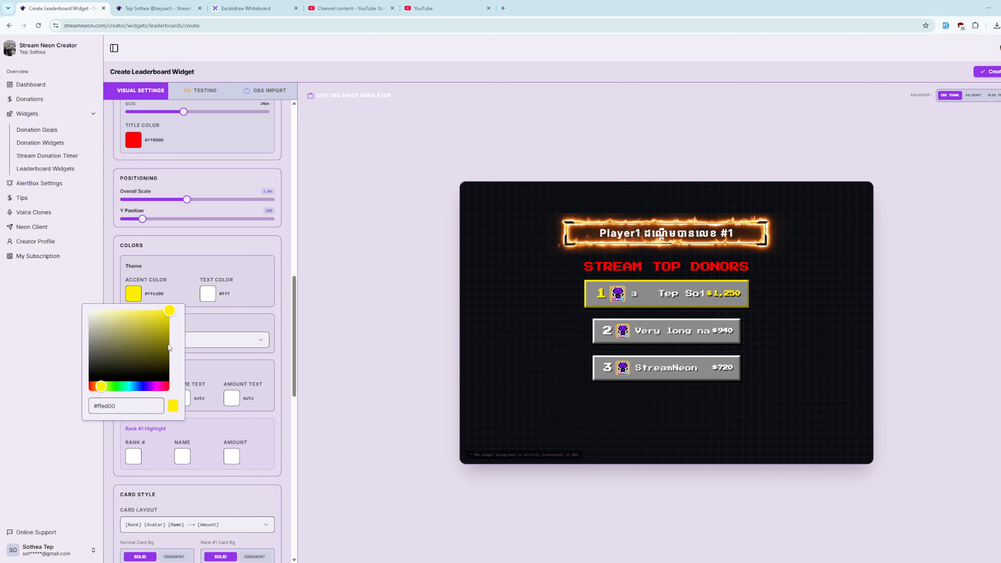
left_click(255, 300)
left_click(133, 140)
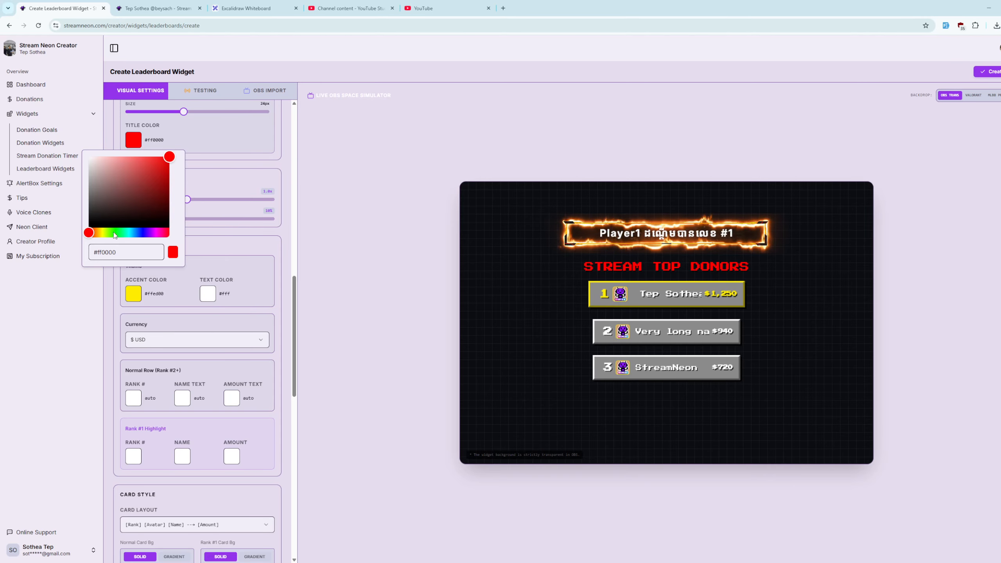
left_click(102, 233)
Try the Hue Rotate filter on the #1 alert popup skin and return it to 0°.
scroll(166, 413, "down", 6)
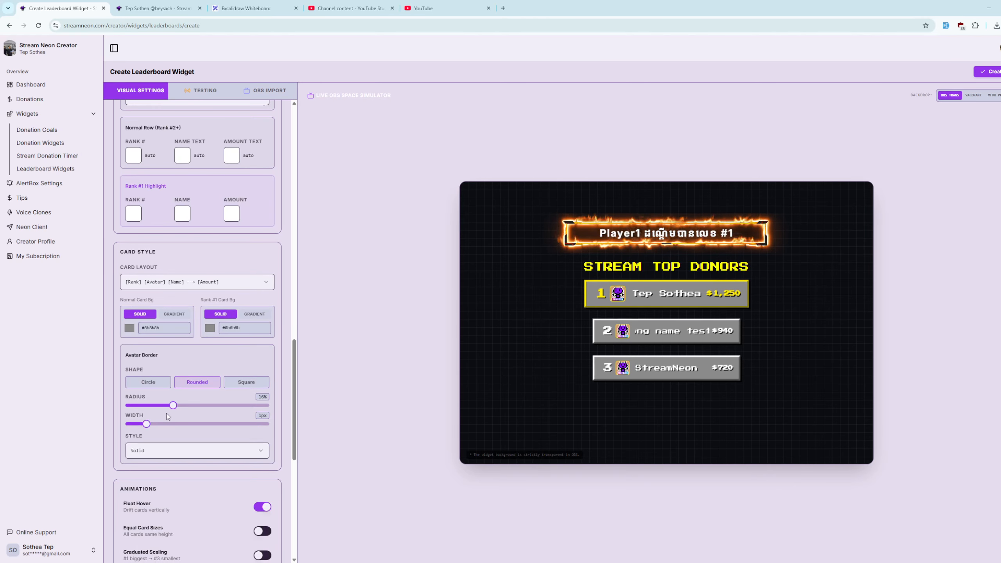
scroll(236, 398, "down", 1)
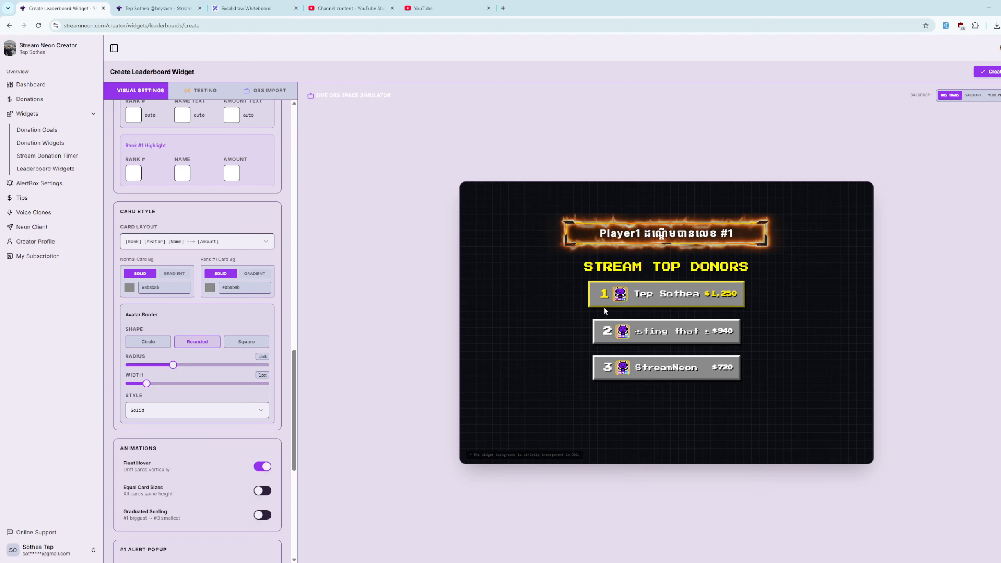
scroll(236, 395, "down", 6)
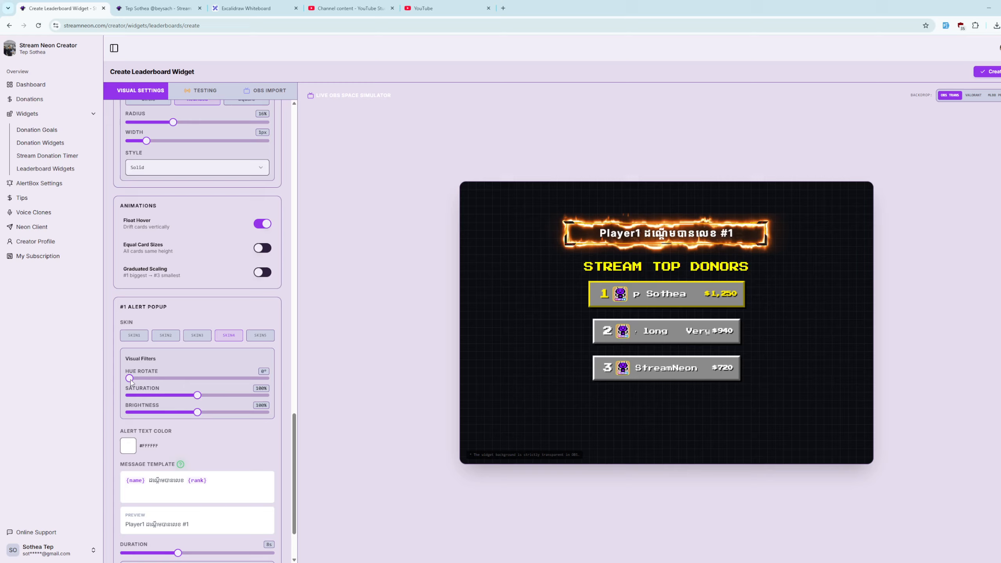
mouse_move(130, 378)
left_mouse_down()
mouse_move(280, 384)
mouse_move(126, 391)
left_mouse_up()
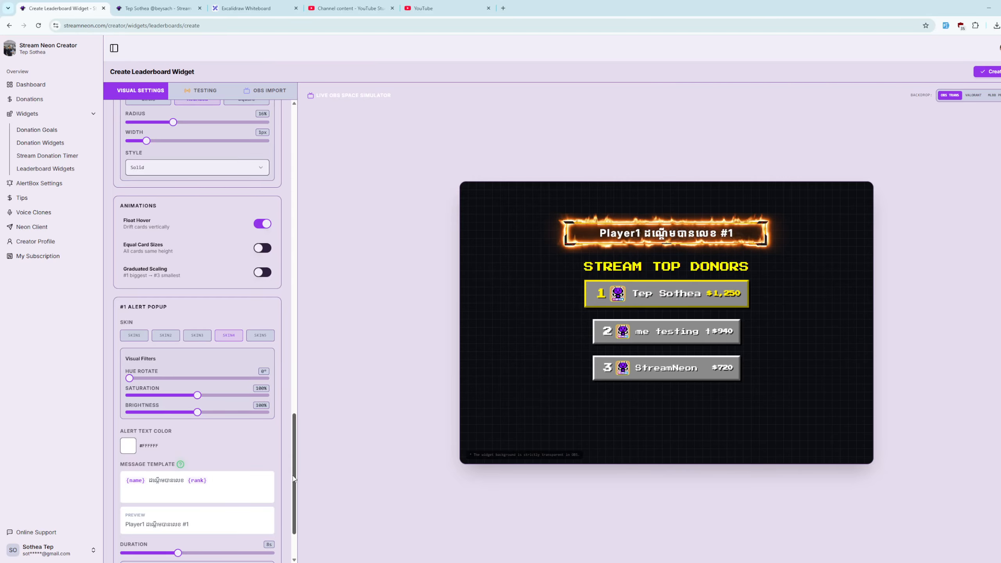
Set the saturation of the #1 alert popup skin to 101%.
scroll(198, 386, "down", 2)
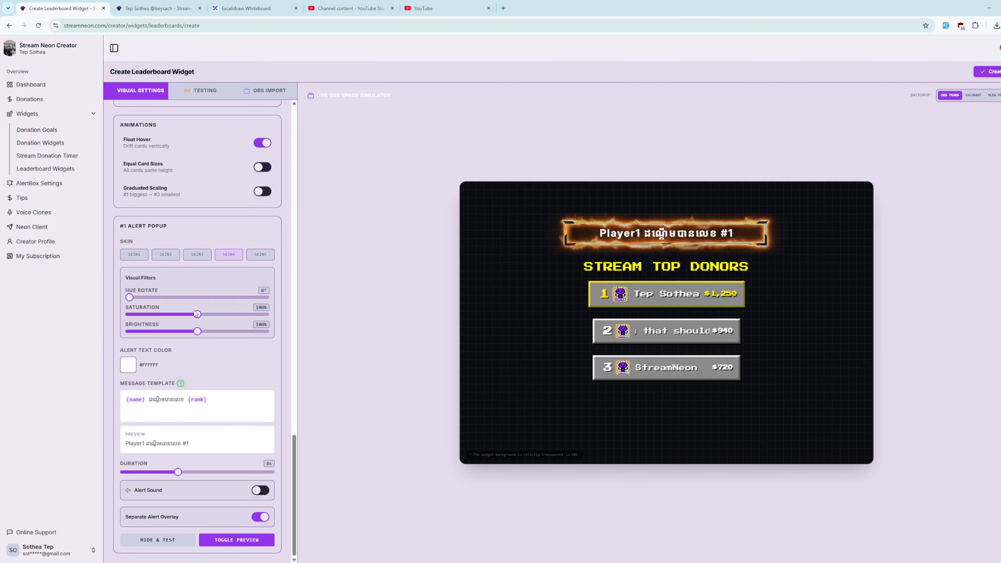
mouse_move(197, 315)
left_mouse_down()
mouse_move(89, 318)
mouse_move(223, 318)
mouse_move(191, 324)
left_mouse_up()
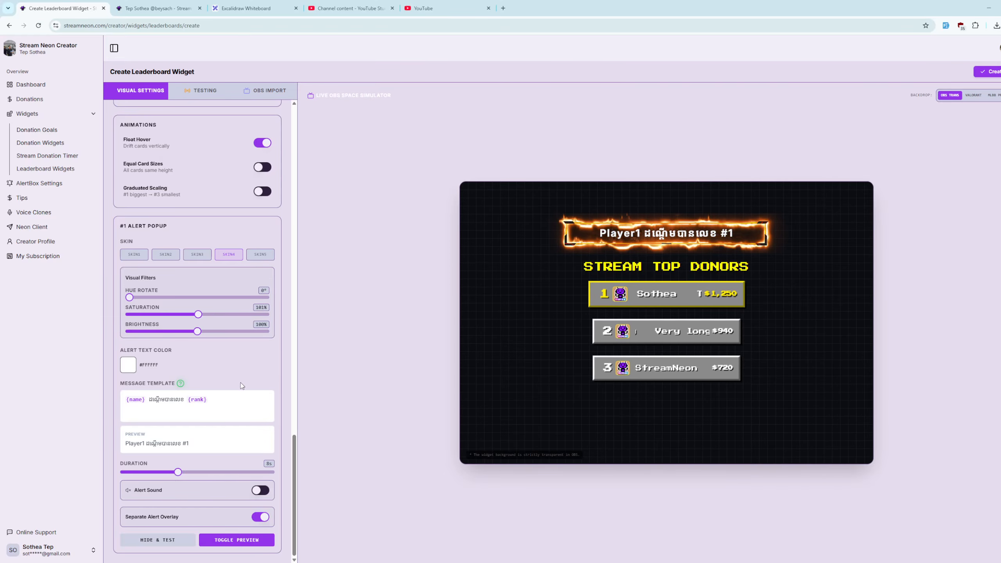
scroll(252, 493, "up", 20)
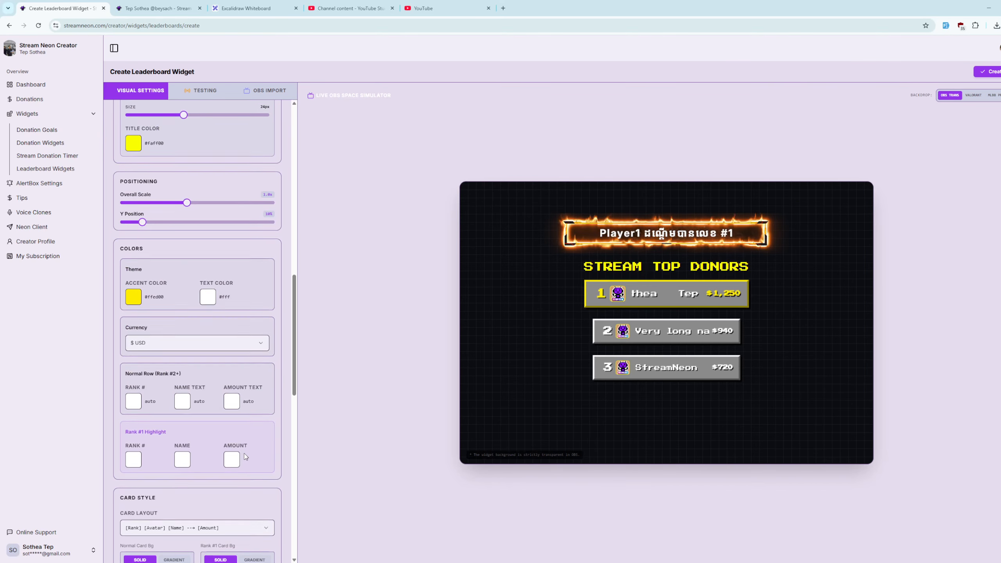
Check the widget type choice in the basic setup and create the leaderboard widget.
scroll(170, 254, "up", 5)
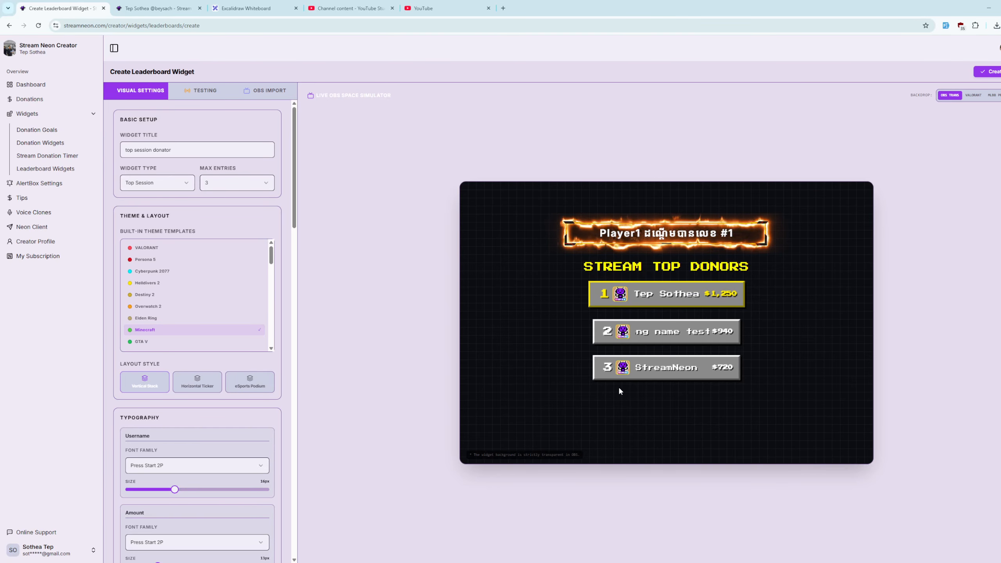
left_click(157, 180)
left_click(157, 181)
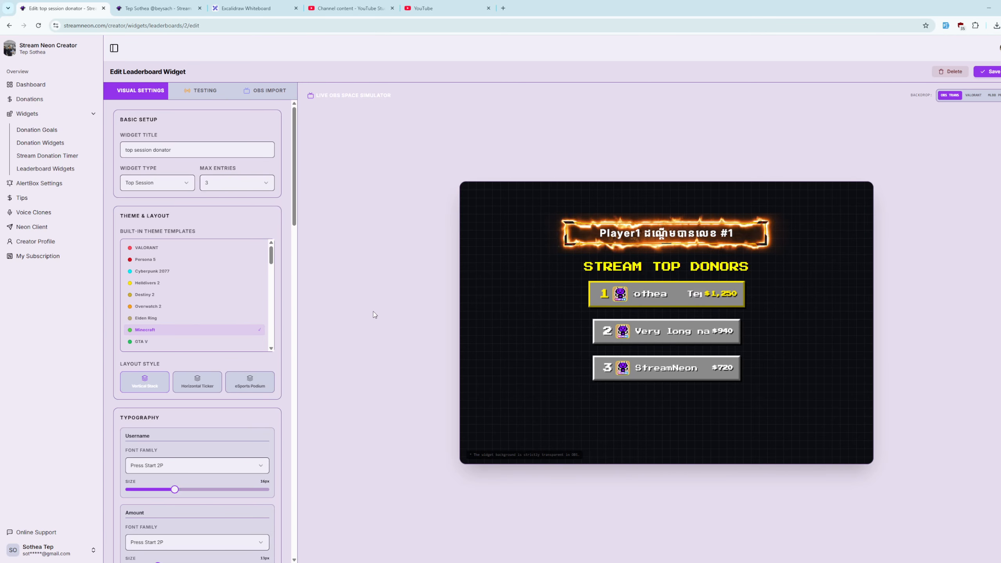
Locate the alert overlay URL in the #1 alert popup settings and copy the leaderboard's Browser Source URL for OBS.
scroll(247, 388, "down", 20)
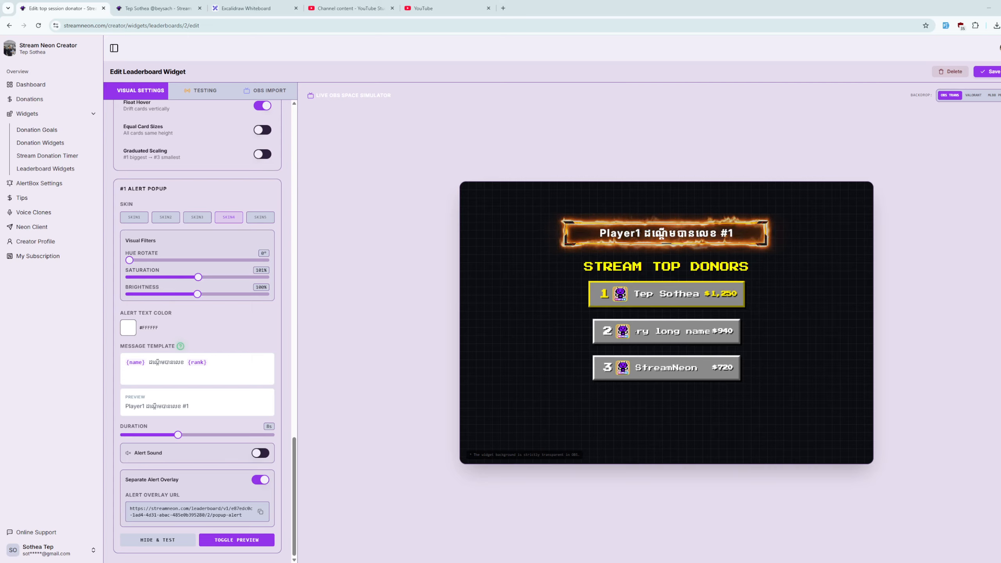
scroll(252, 133, "up", 6)
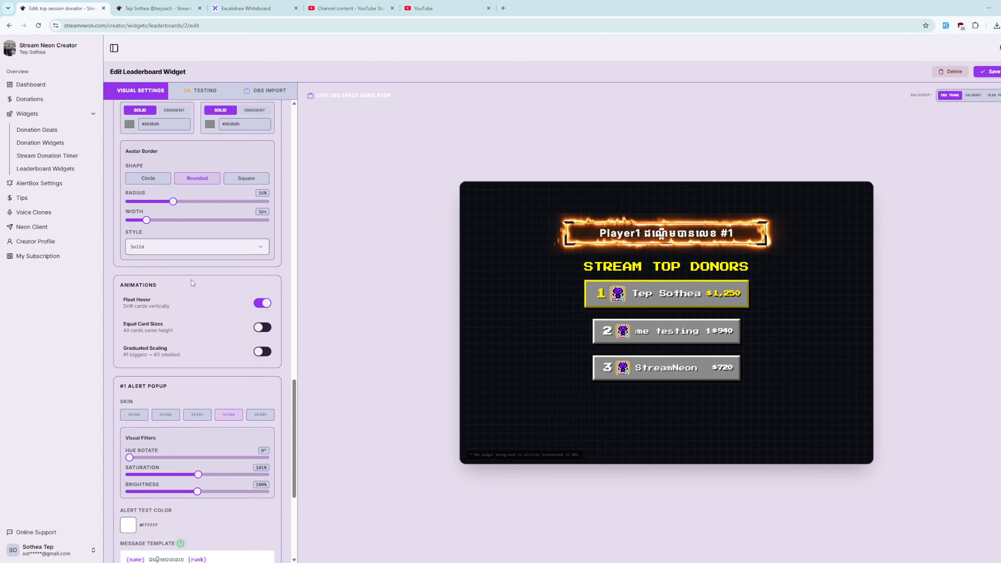
scroll(253, 134, "down", 6)
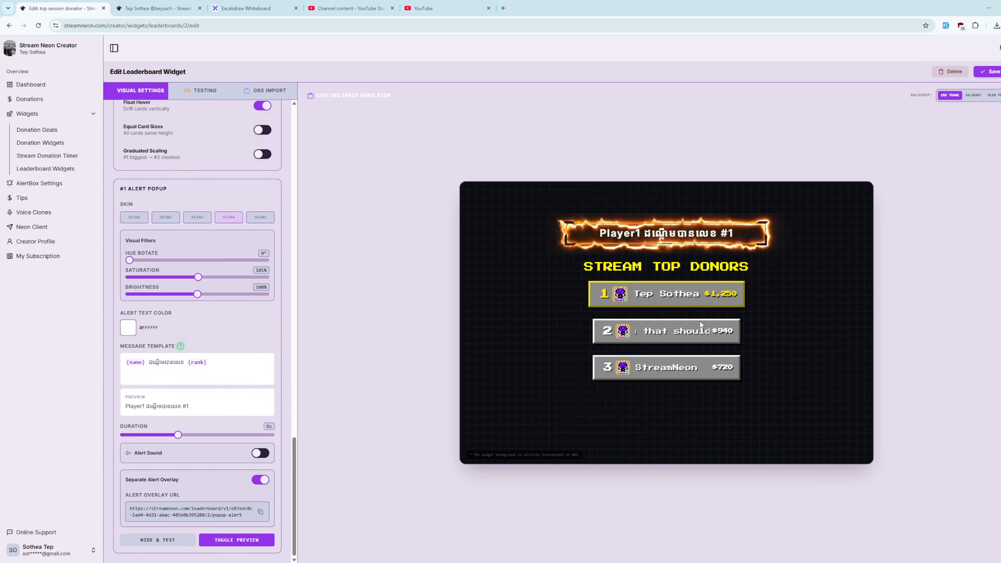
left_click(257, 93)
left_click(278, 181)
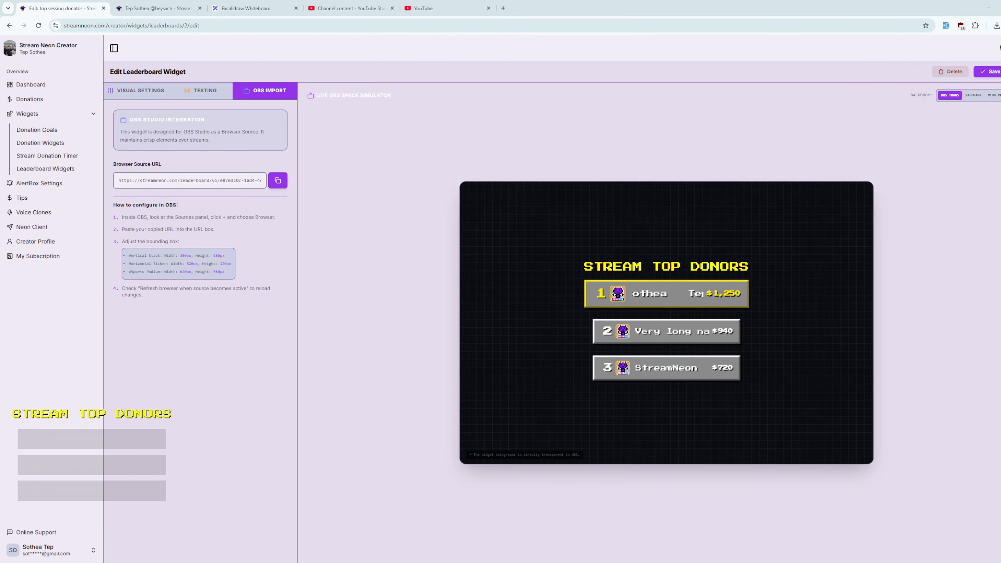
Go to the AlertBox settings and send a $10 test donation from StreamNeon10.
left_click(44, 186)
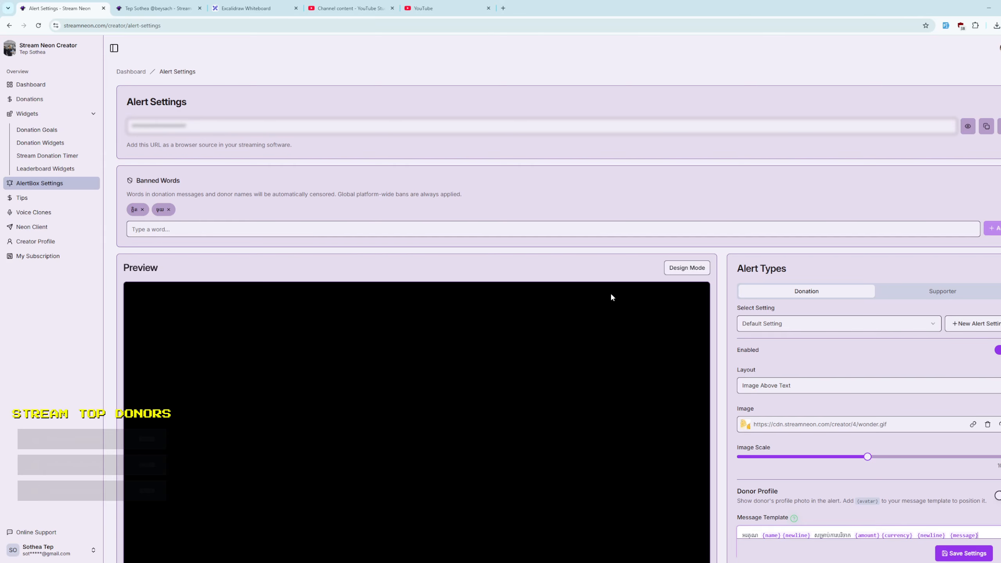
scroll(612, 297, "down", 5)
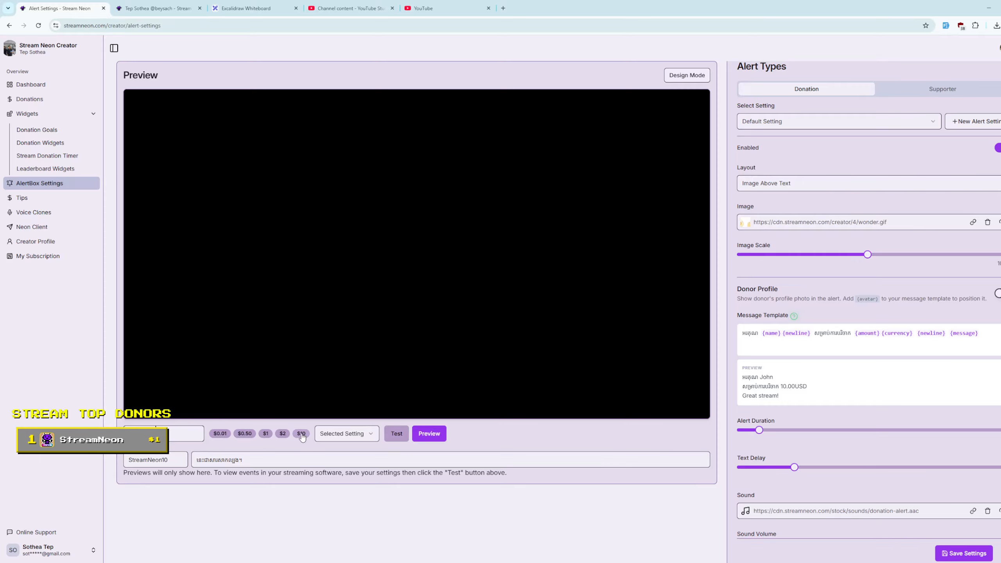
left_click(396, 433)
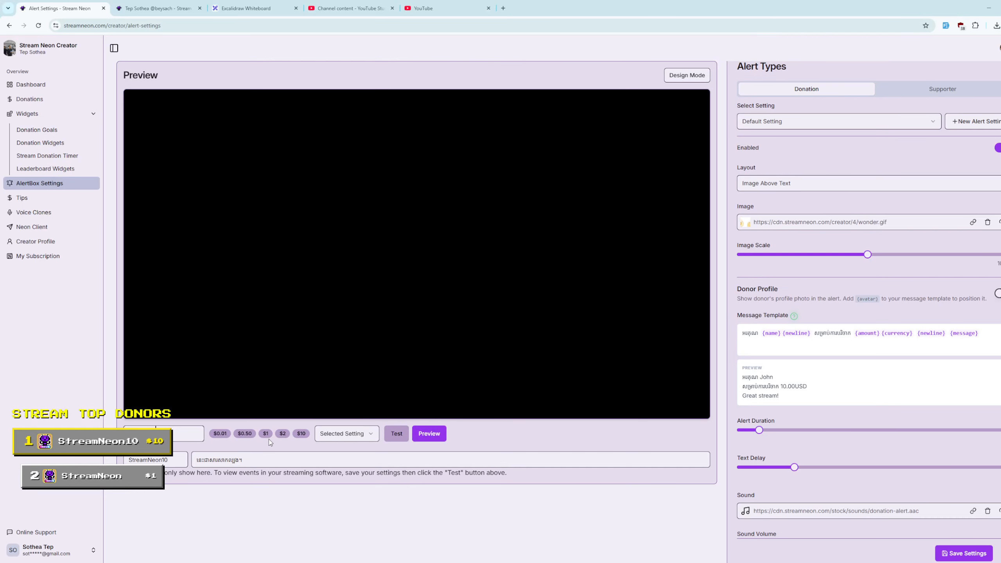
Send a $100 test donation with StreamNeon100 as the donor name.
left_click(179, 432)
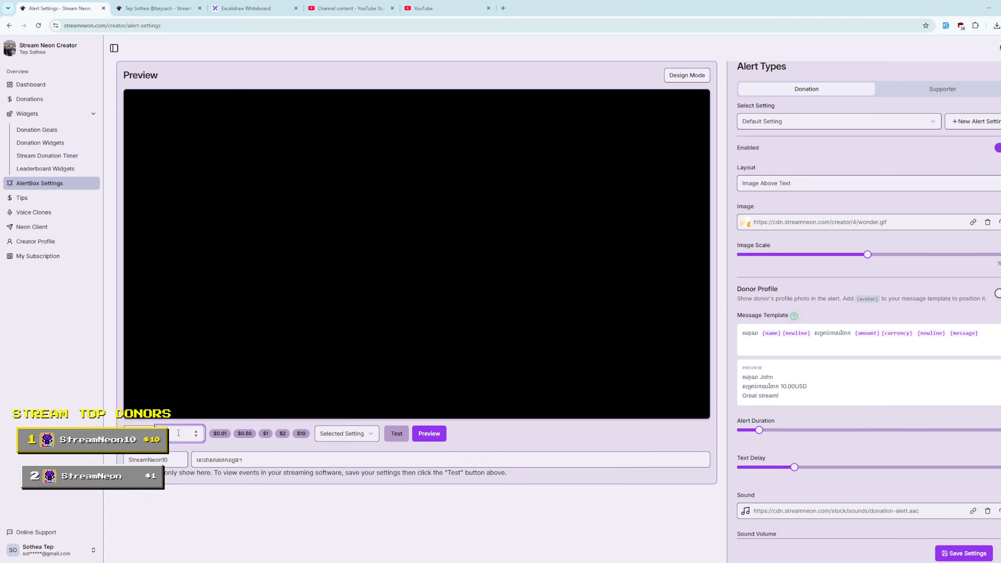
left_click(165, 460)
type("0")
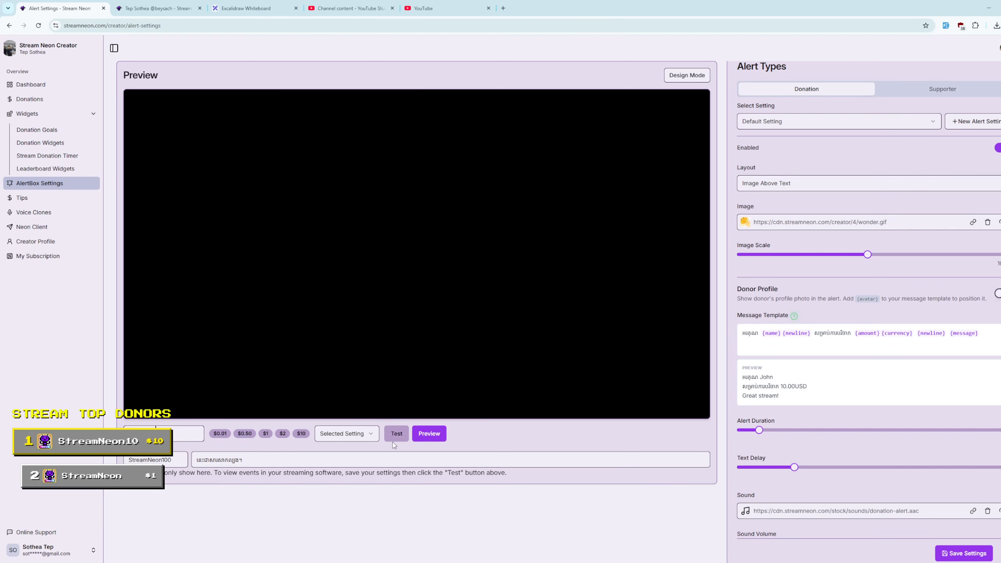
left_click(393, 438)
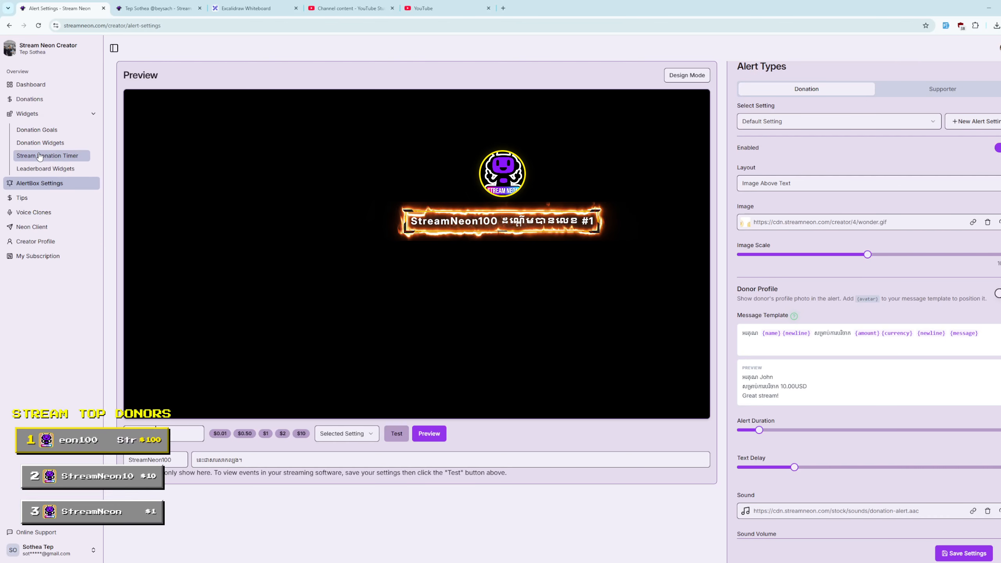
Open the active donation goal for editing and check its goal type options, keeping Daily.
left_click(37, 129)
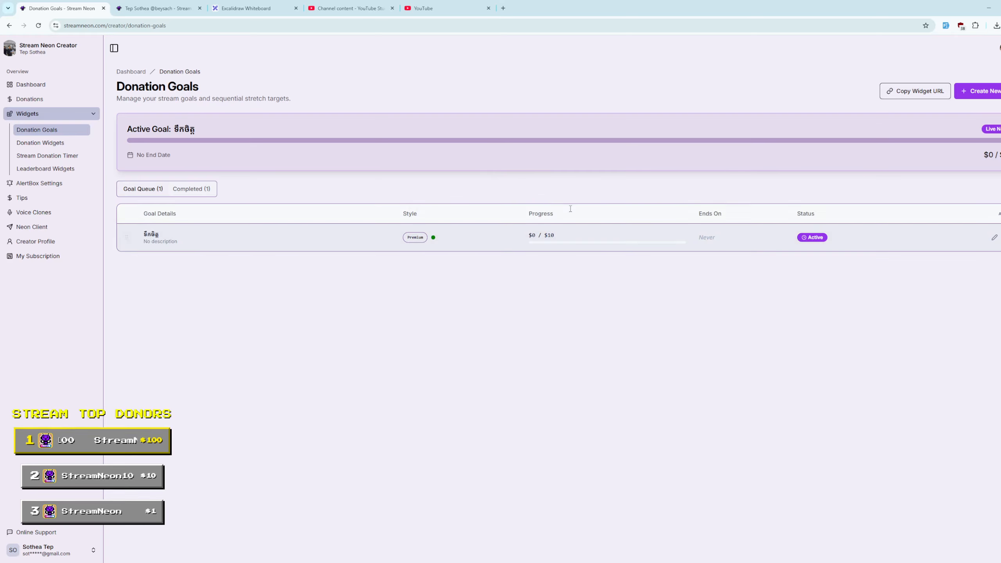
left_click(993, 238)
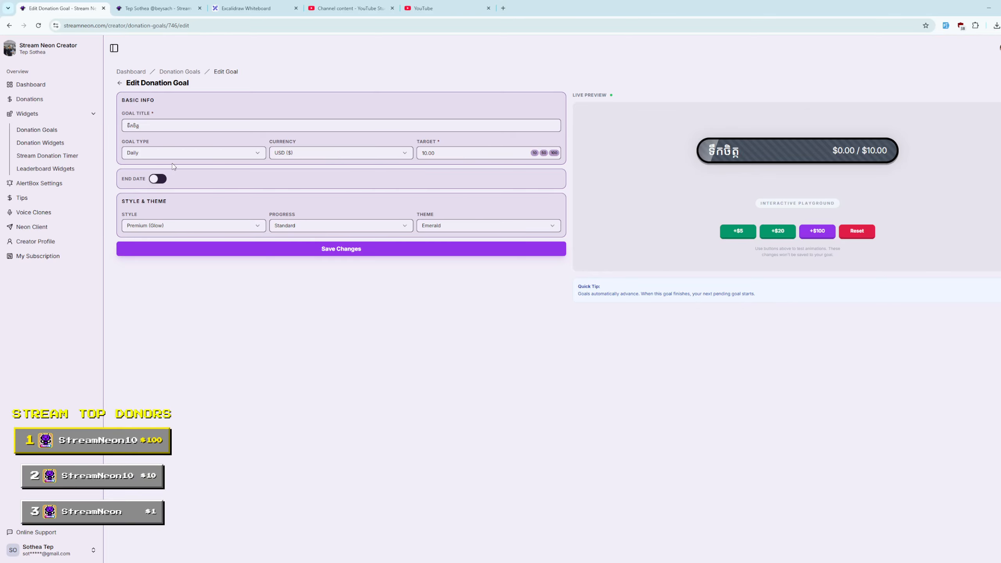
left_click(171, 152)
left_click(178, 151)
left_click(213, 151)
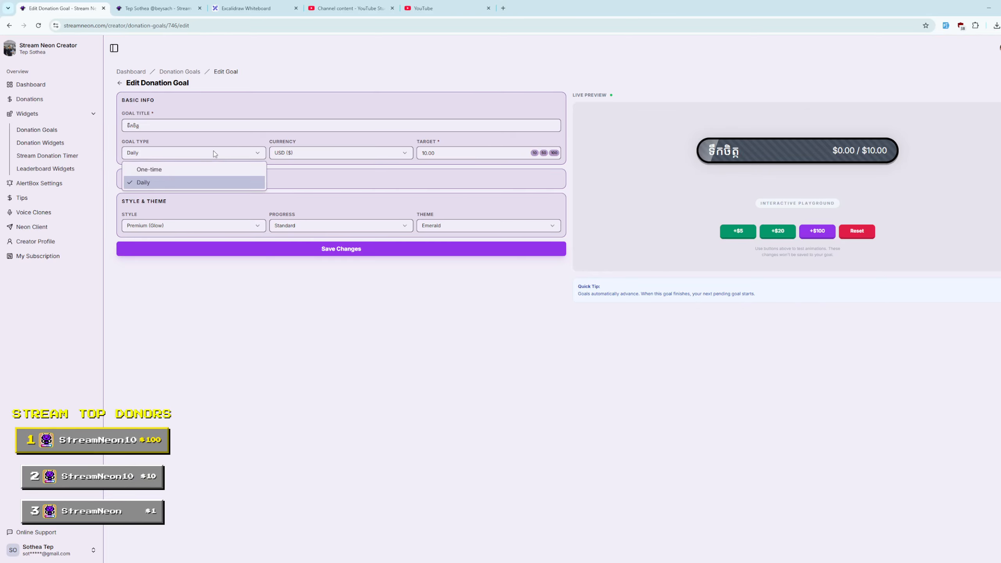
left_click(213, 153)
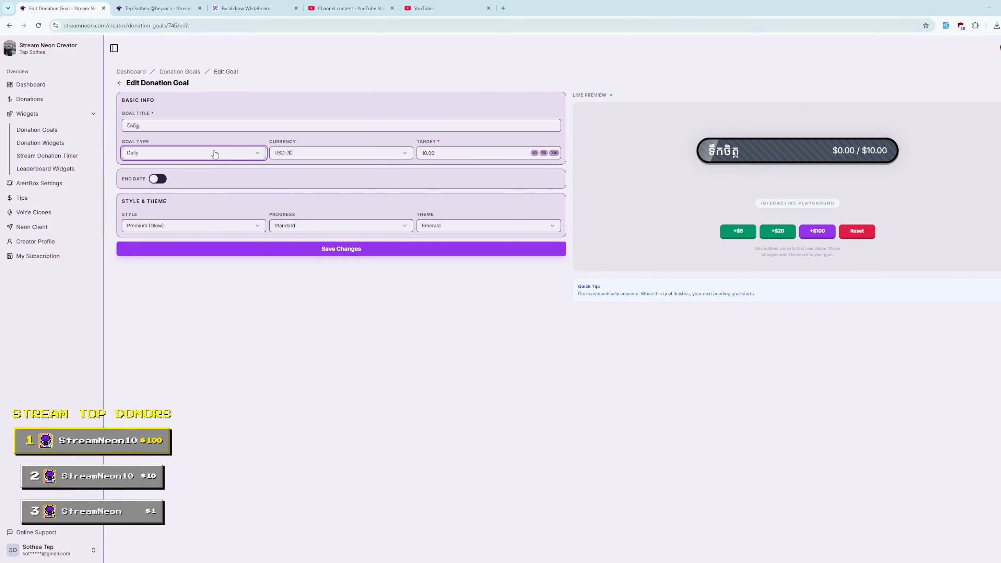
Set the donation goal's style to Game Goal with the Minecraft theme.
left_click(180, 231)
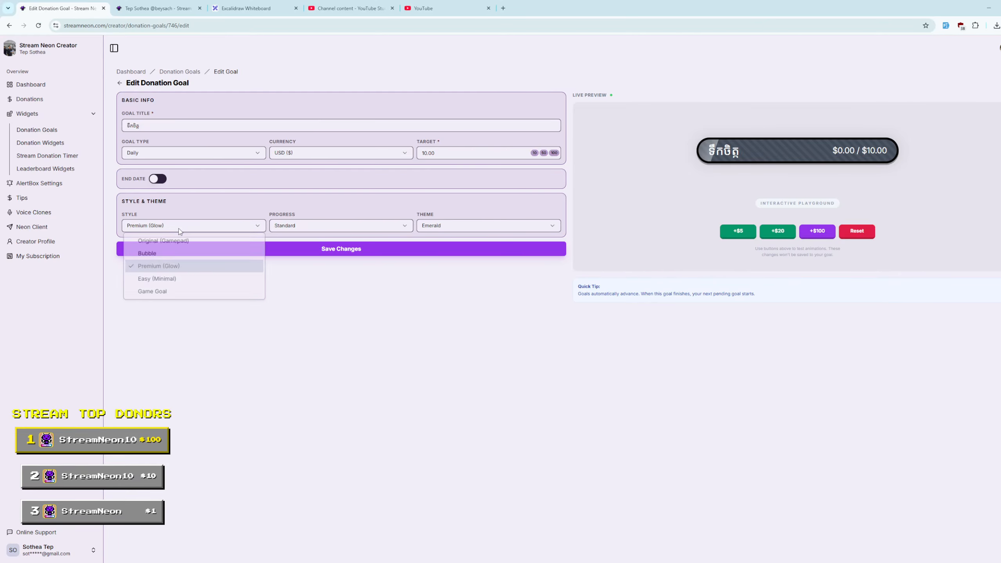
left_click(183, 299)
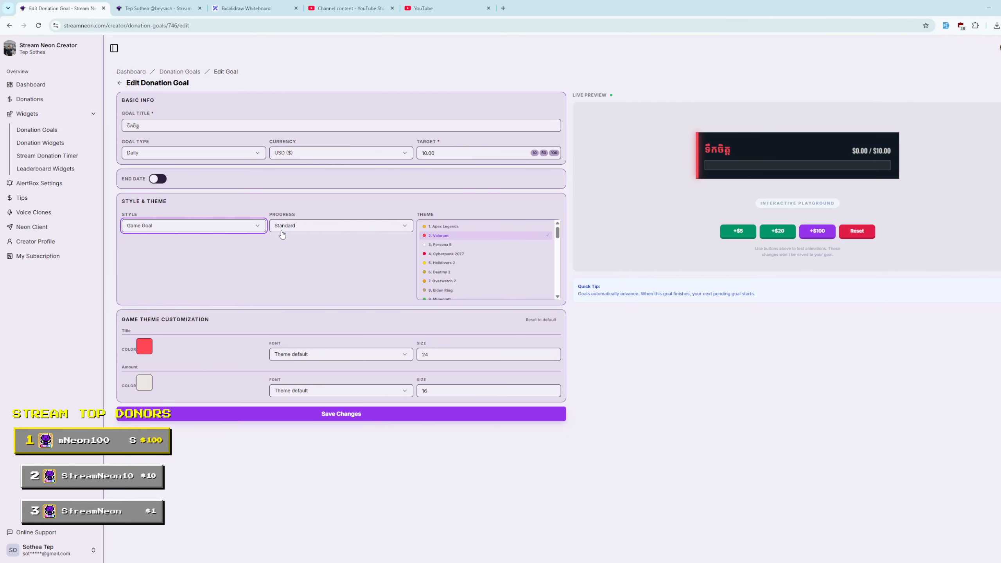
scroll(471, 290, "down", 1)
left_click(451, 259)
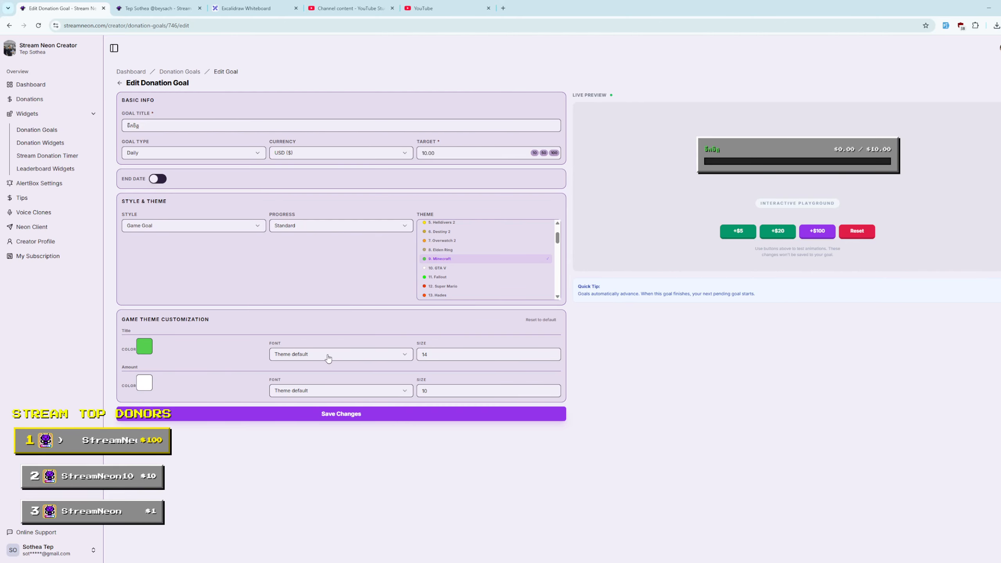
Increase the donation goal's title font size to 28.
left_click(542, 356)
left_click(553, 352)
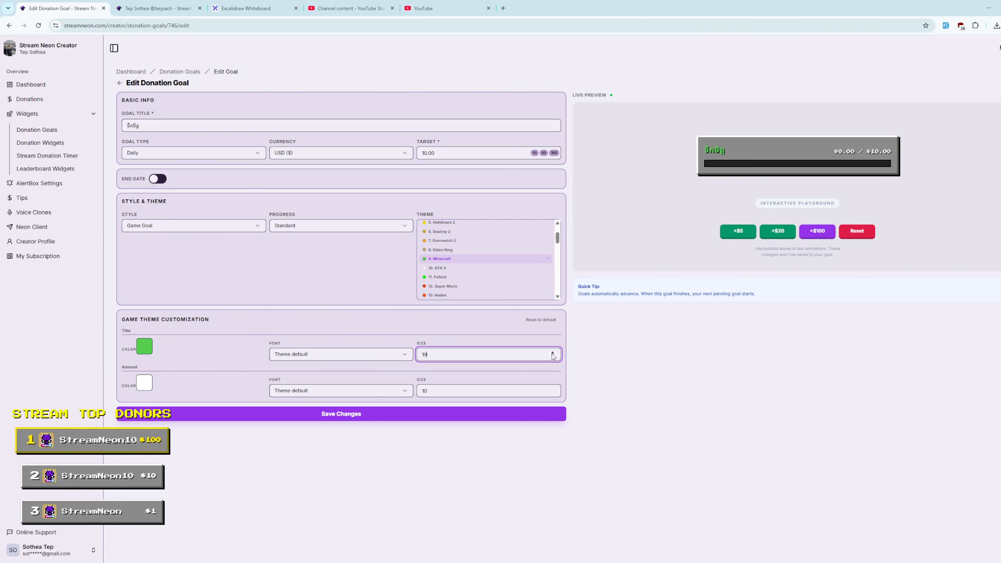
left_click(552, 354)
left_click(552, 354)
left_click(553, 354)
Increase the donation goal's amount font size to 18 and save the goal changes.
left_click(552, 390)
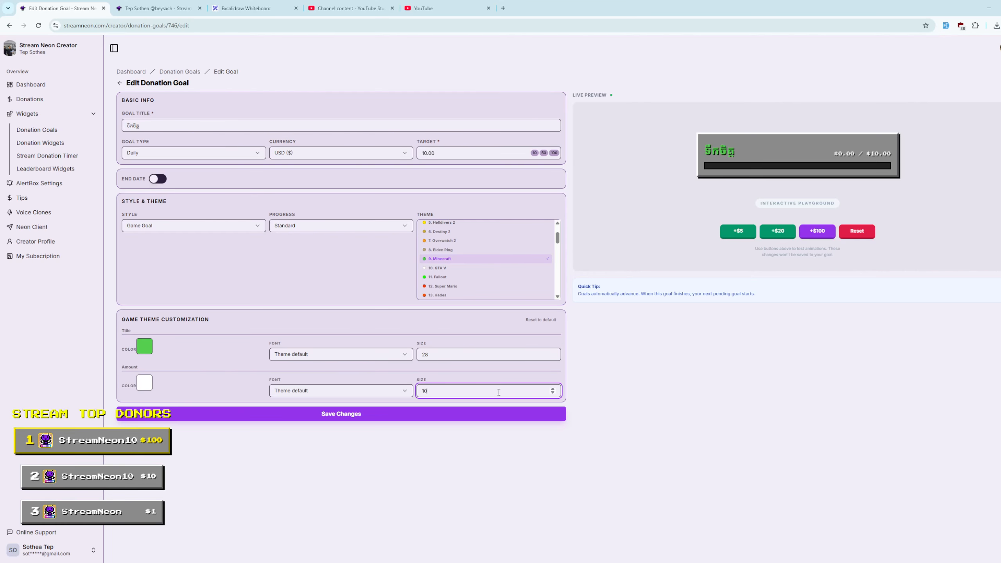
left_click(552, 390)
left_click(553, 389)
left_click(552, 389)
left_click(553, 390)
left_click(553, 389)
left_click(552, 389)
left_click(552, 390)
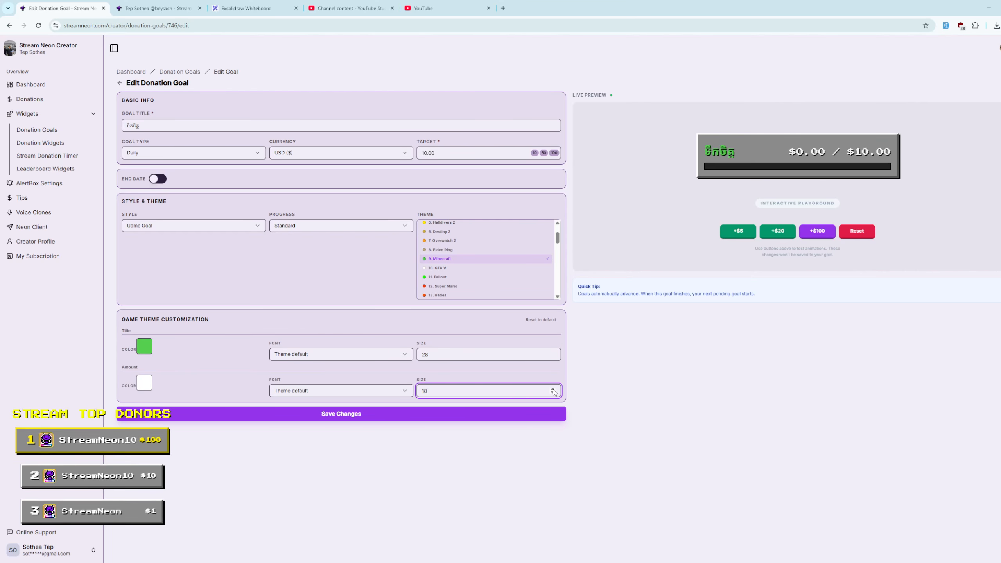
left_click(402, 418)
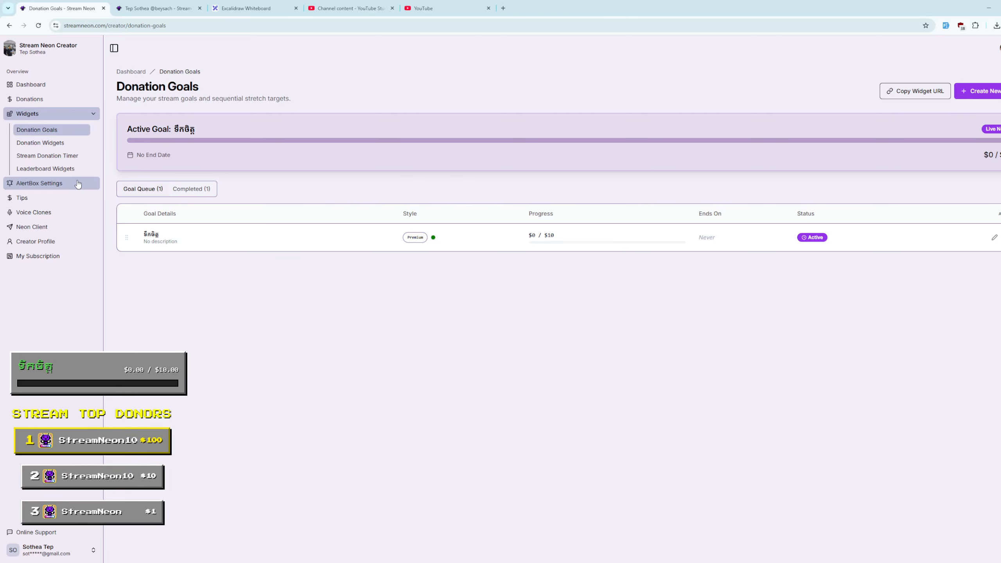
In the AlertBox settings, enable Donor Profile for the default donation alert and turn on Design Mode for its preview.
scroll(572, 248, "down", 1)
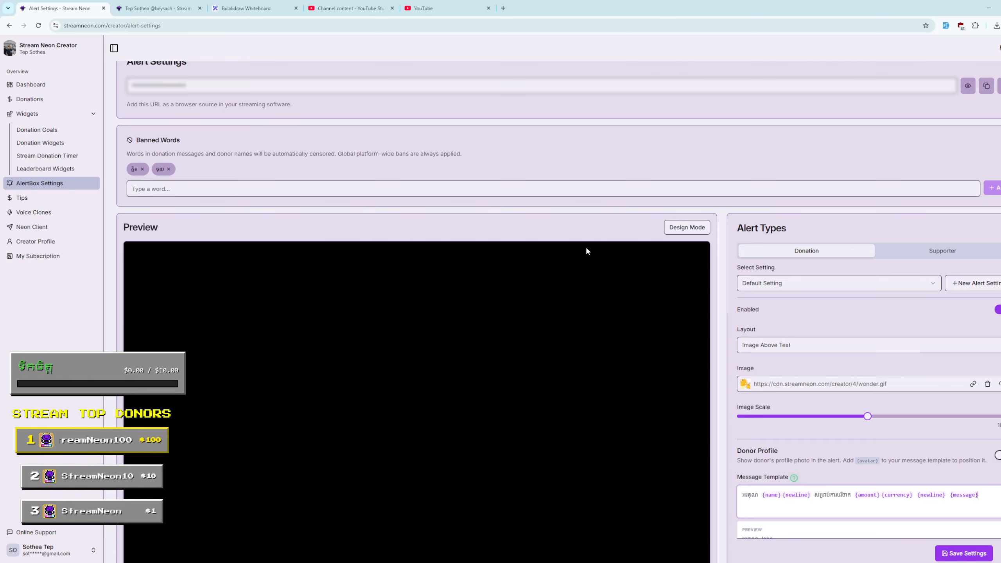
scroll(612, 245, "down", 3)
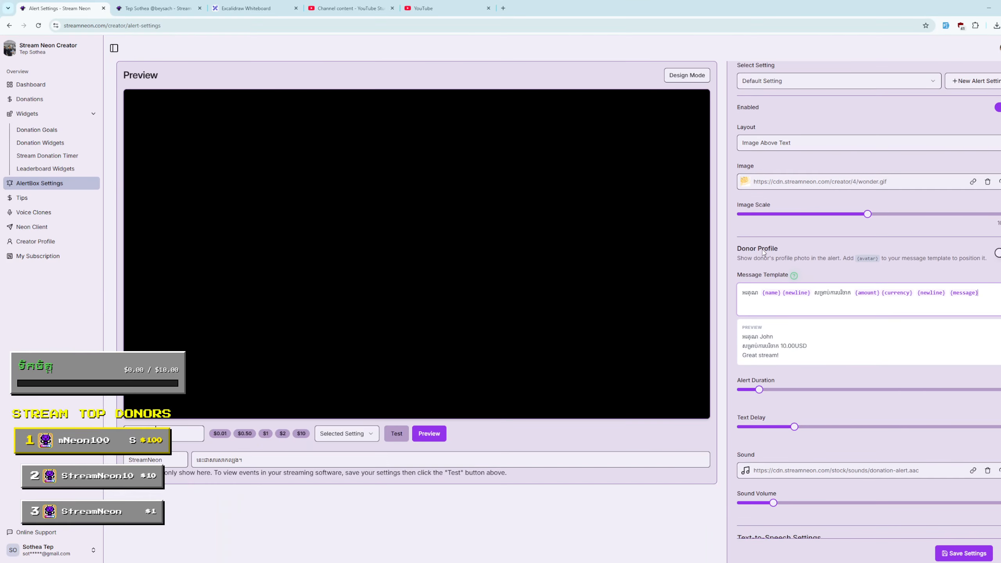
left_click(997, 252)
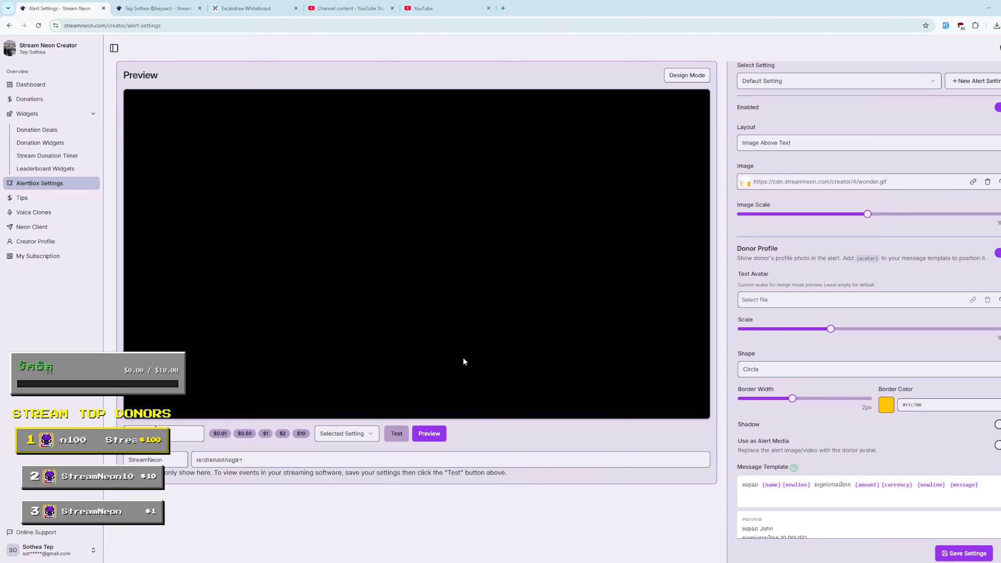
scroll(619, 195, "up", 2)
left_click(685, 147)
scroll(507, 254, "down", 1)
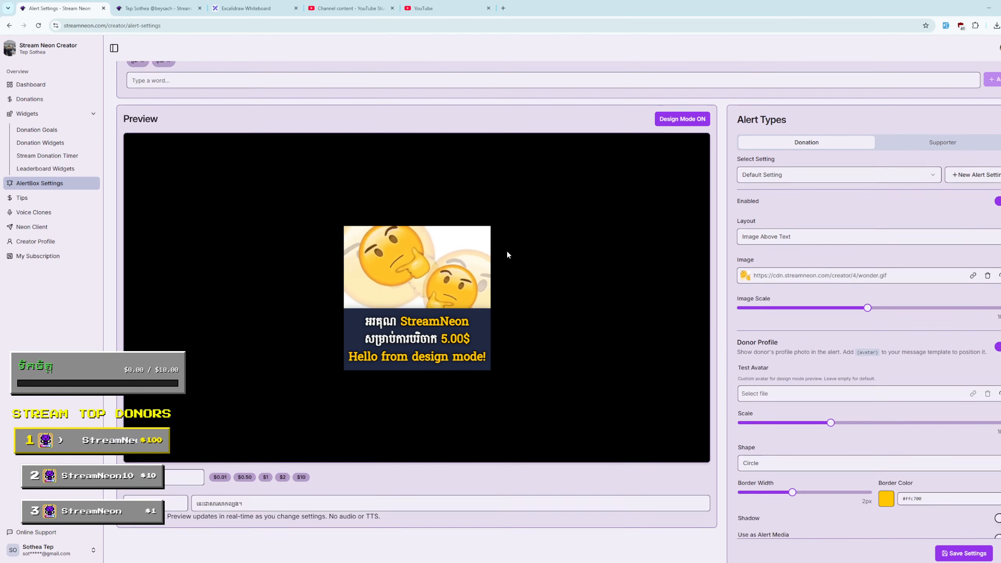
scroll(507, 254, "down", 1)
scroll(817, 294, "down", 3)
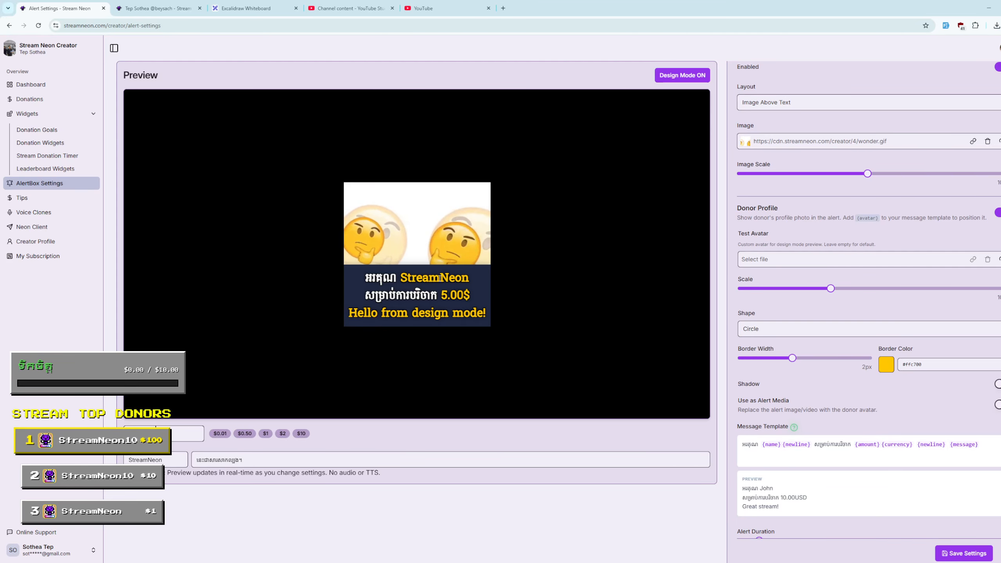
Add the {avatar} placeholder at the end of the donation alert's message template.
left_click(998, 439)
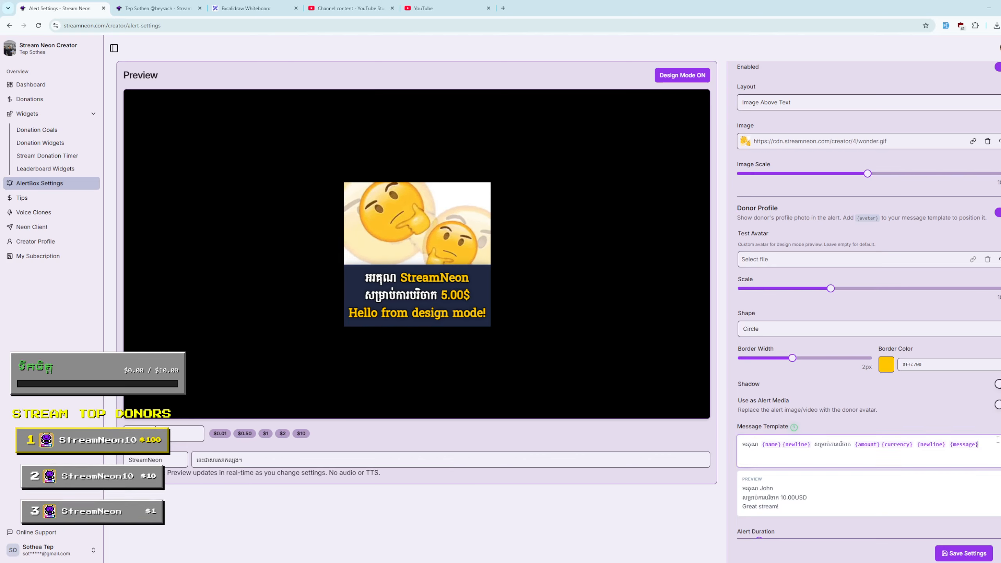
type("{avat")
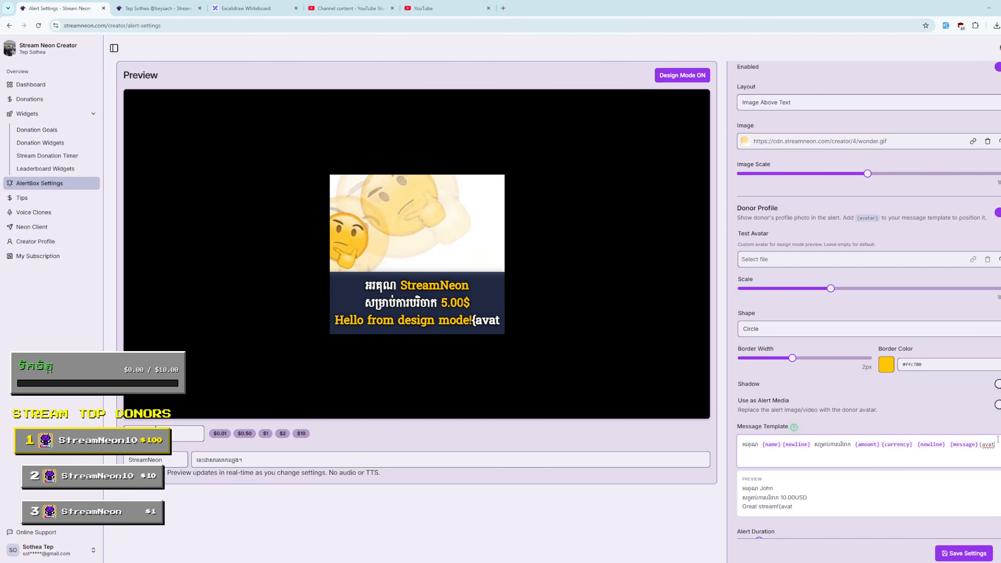
type("ar}")
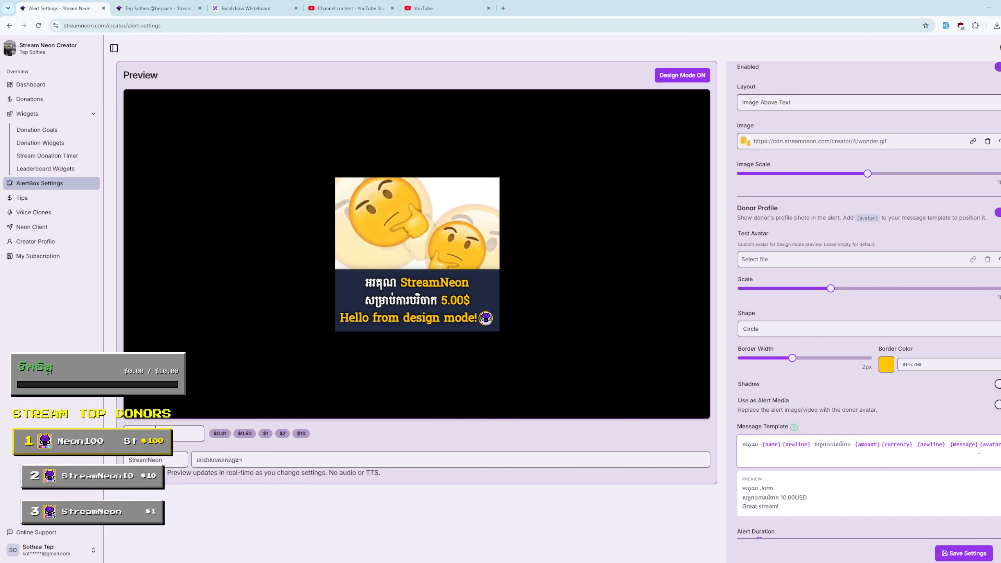
Remove the {avatar} placeholder from the donation alert's message template and enable Use as Alert Media for the donor avatar.
key("ctrl+shift+Left")
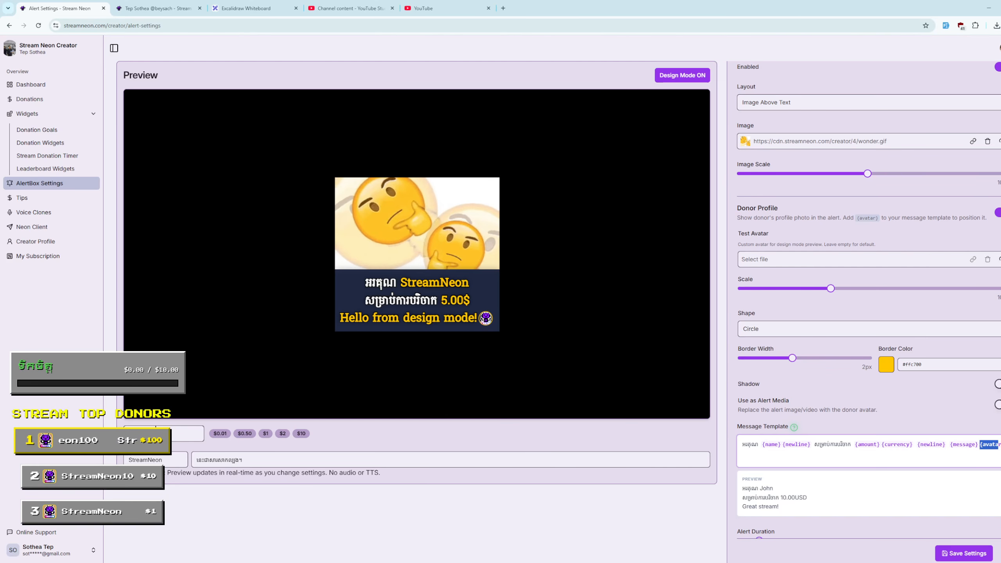
key("BackSpace")
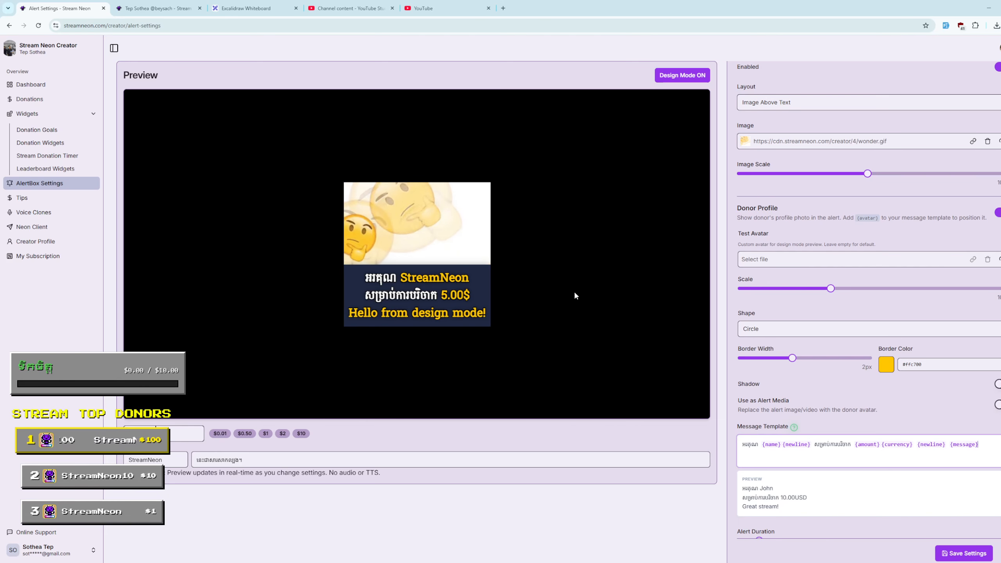
left_click(998, 405)
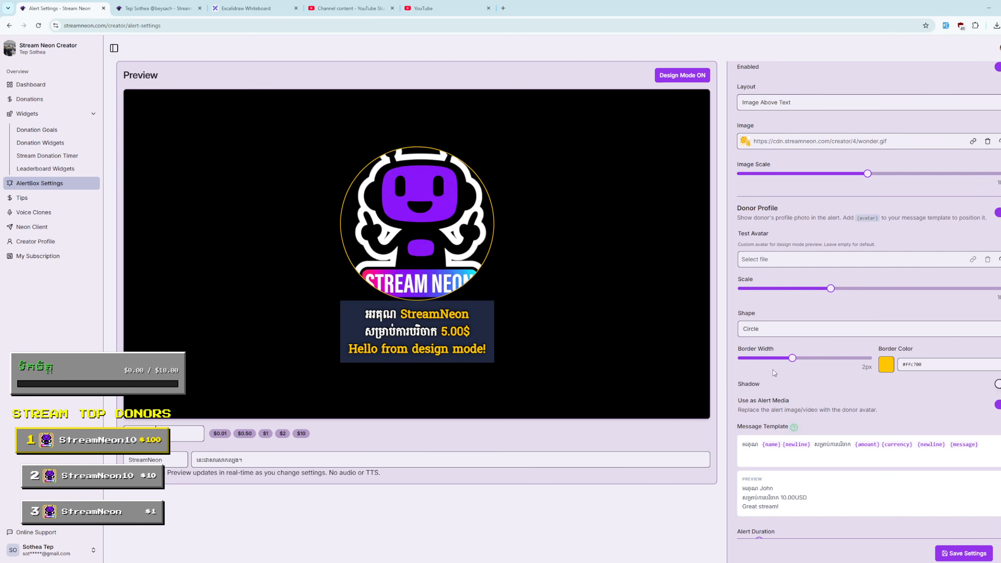
Set the donor avatar's shape to Rounded.
mouse_move(793, 358)
left_mouse_down()
mouse_move(817, 358)
mouse_move(796, 359)
left_mouse_up()
left_click(773, 334)
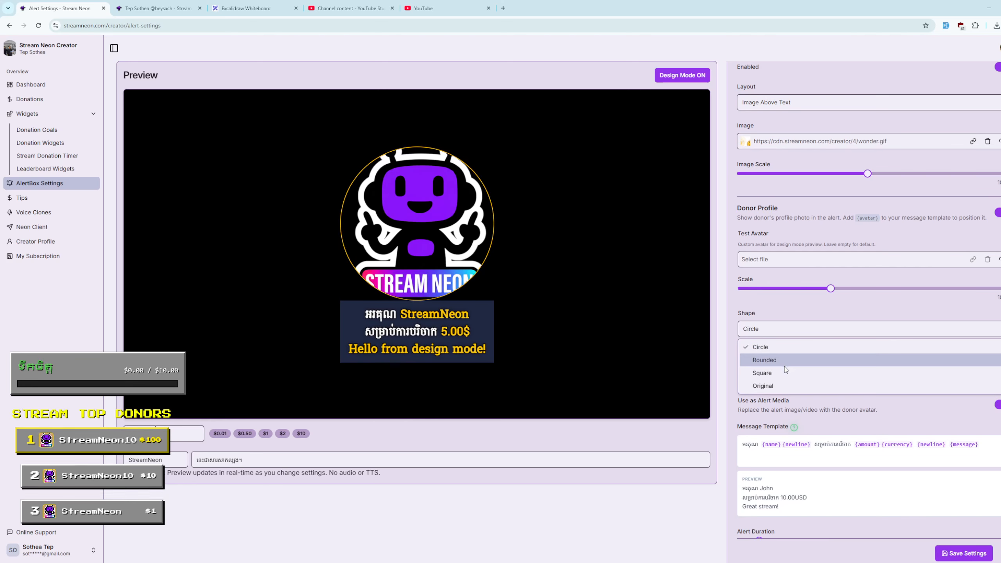
left_click(778, 361)
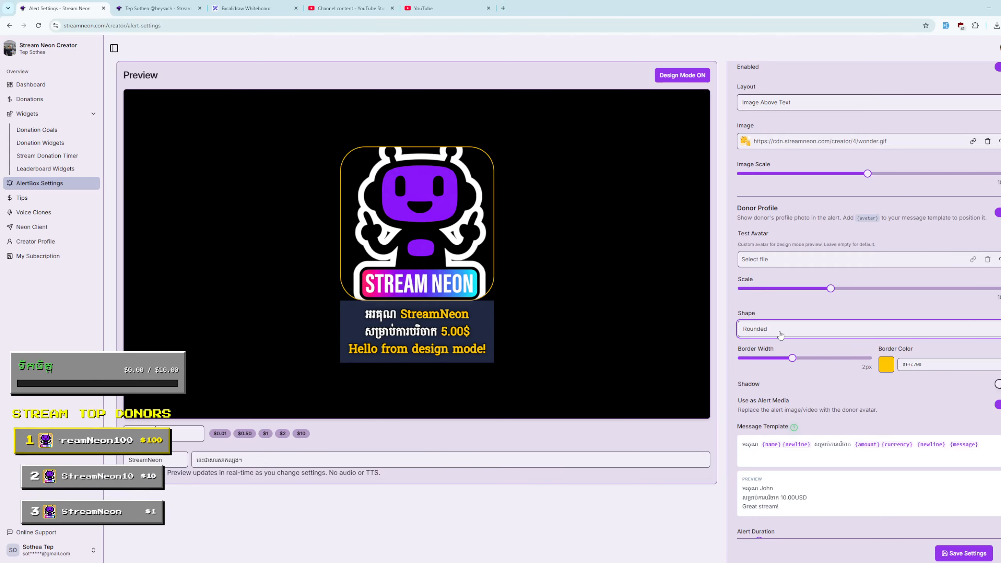
Set the donor profile's test avatar to the uploaded portrait of a woman with folded hands from the media gallery.
scroll(737, 366, "down", 3)
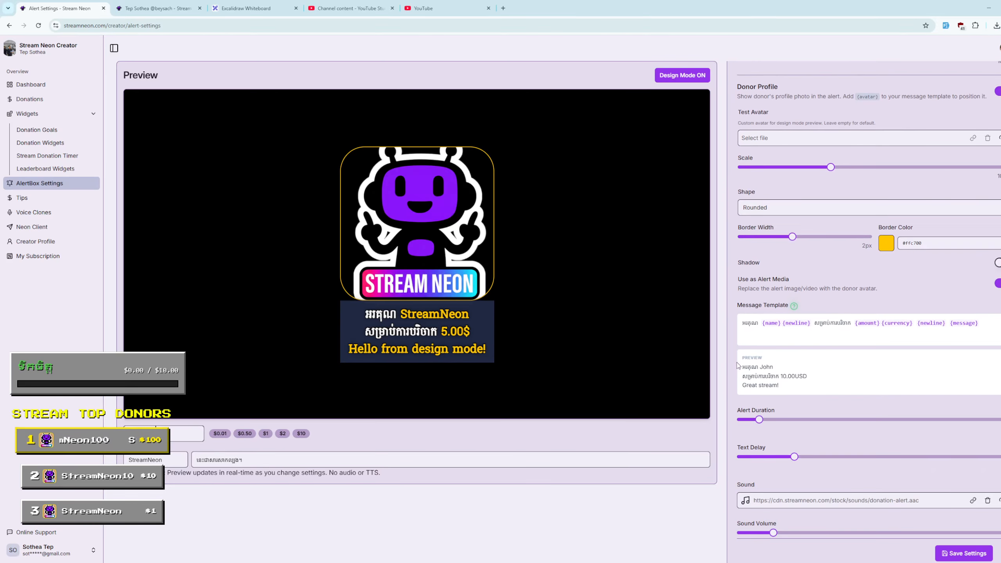
scroll(743, 357, "up", 8)
scroll(715, 353, "down", 4)
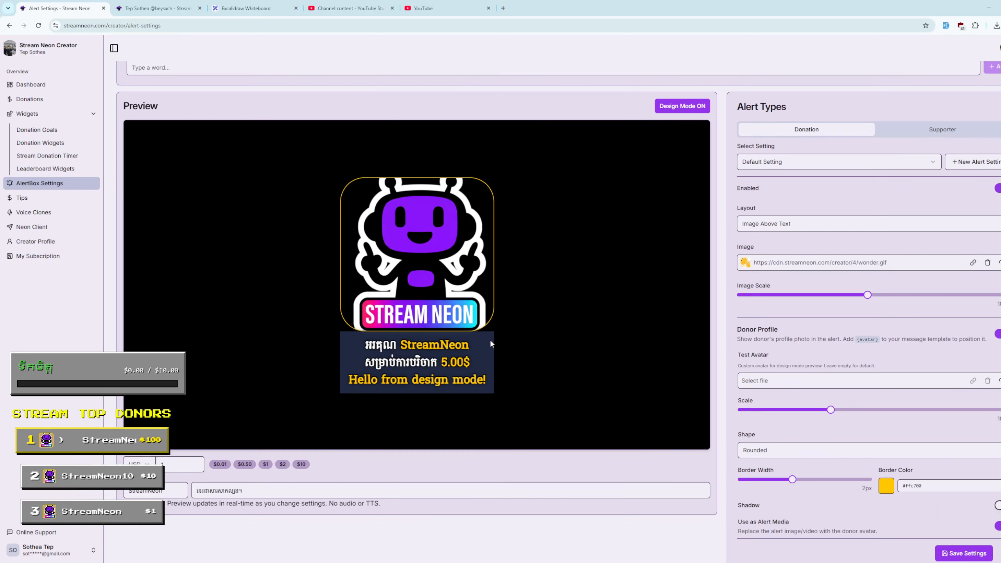
scroll(491, 343, "down", 1)
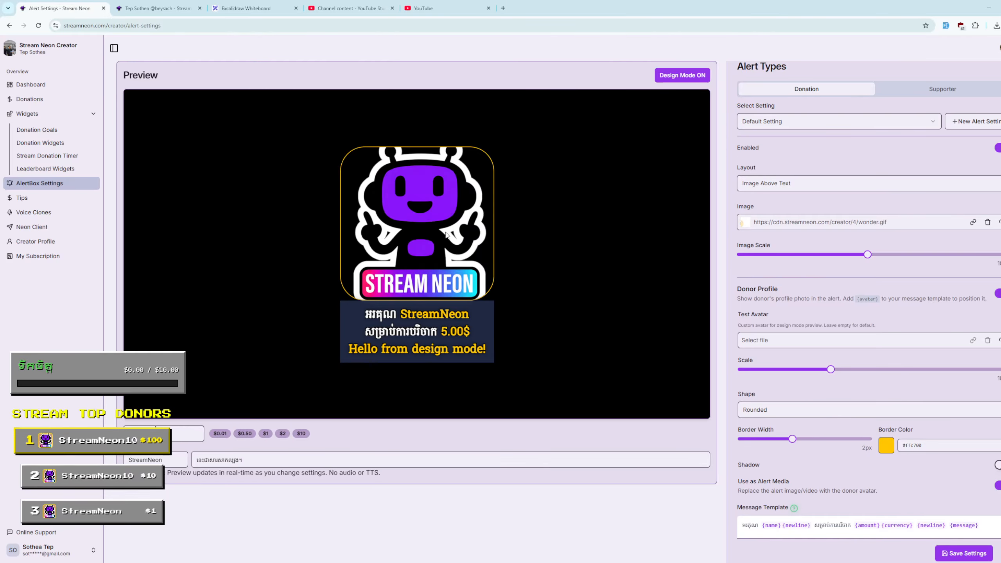
scroll(715, 308, "up", 5)
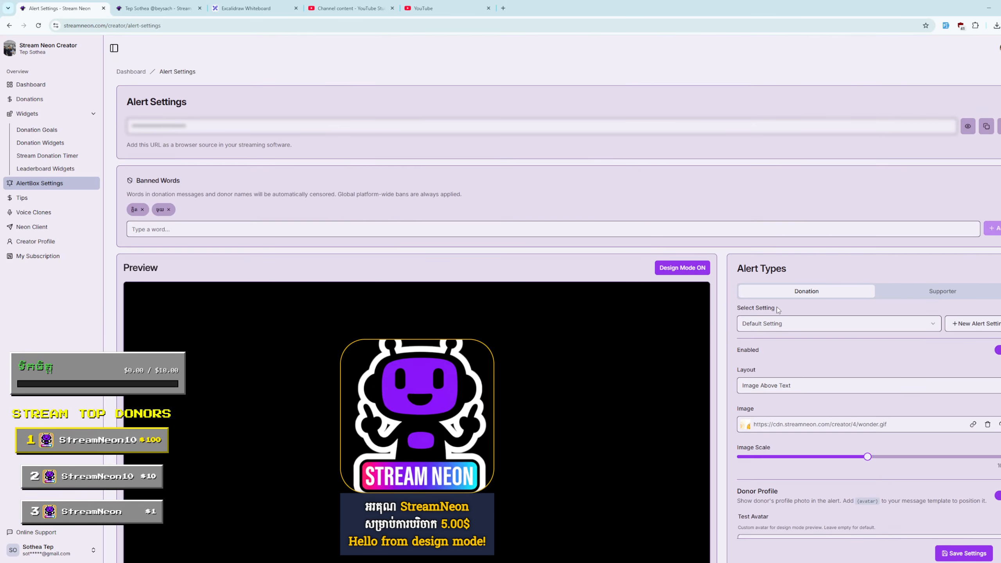
scroll(656, 296, "down", 1)
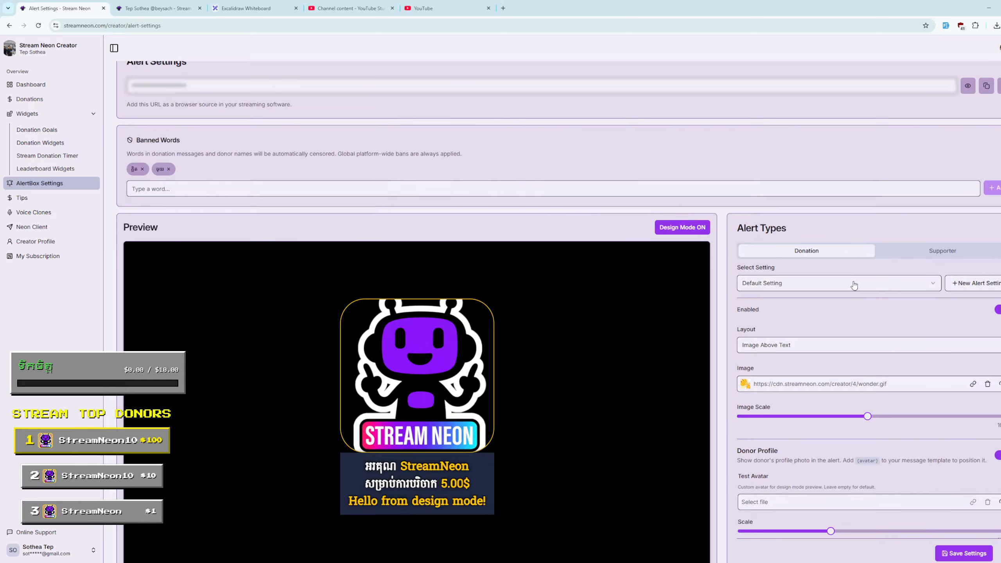
scroll(854, 285, "down", 5)
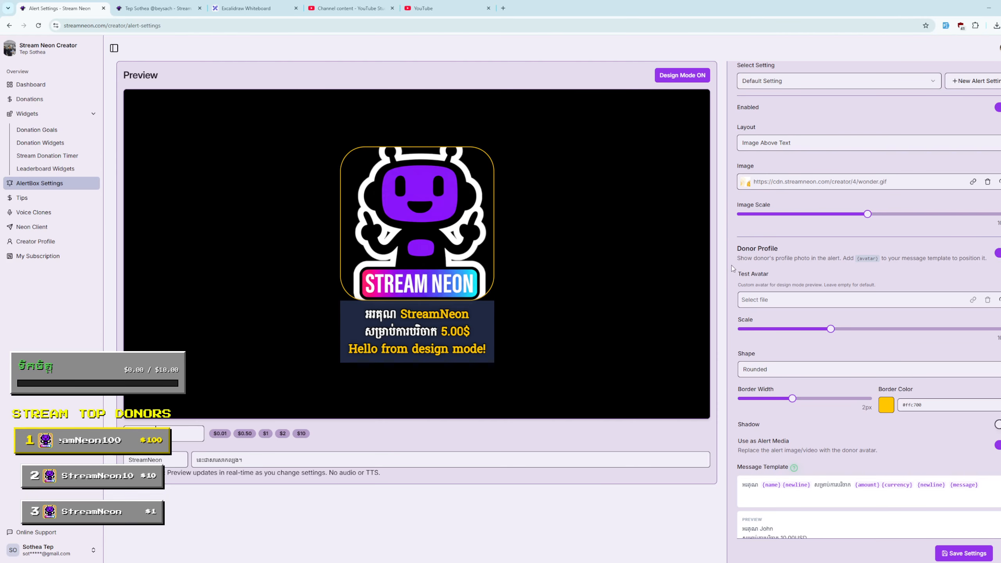
scroll(732, 268, "down", 1)
left_click(999, 260)
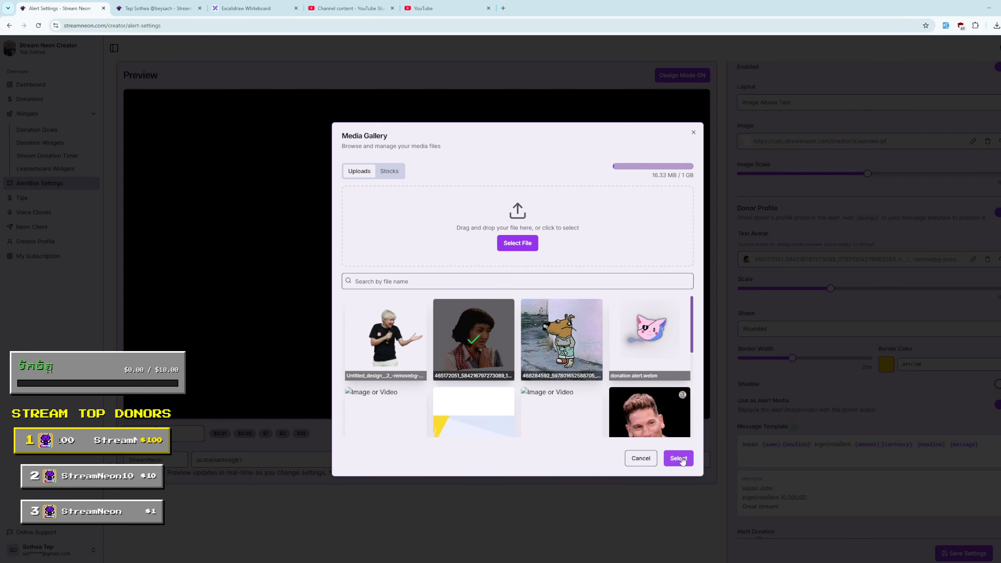
left_click(678, 458)
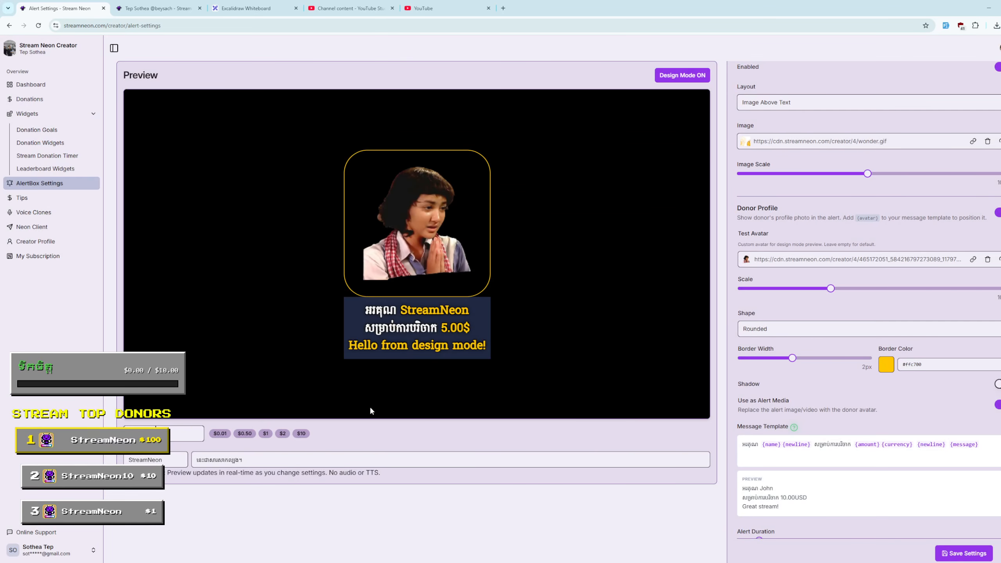
scroll(740, 321, "up", 2)
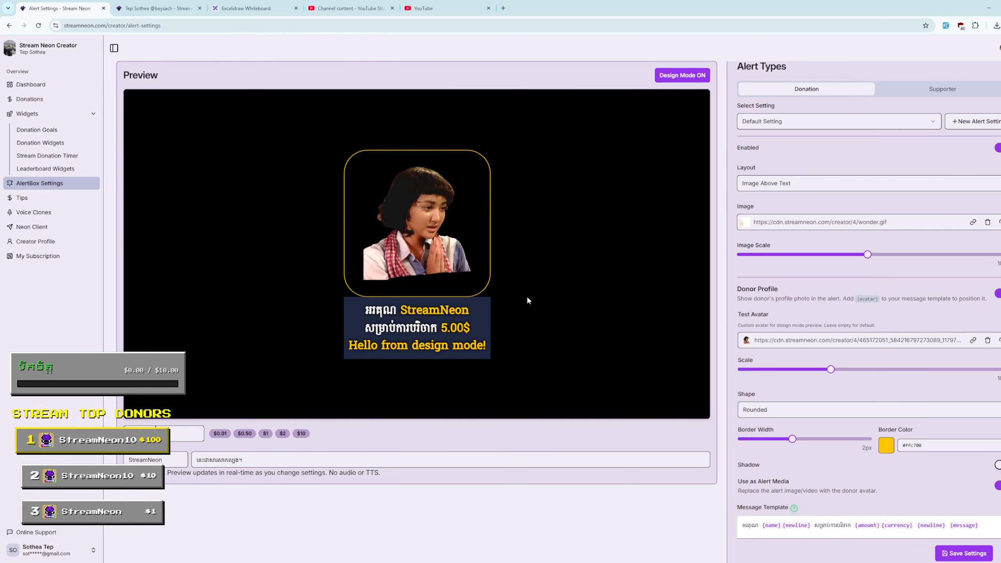
scroll(665, 235, "up", 2)
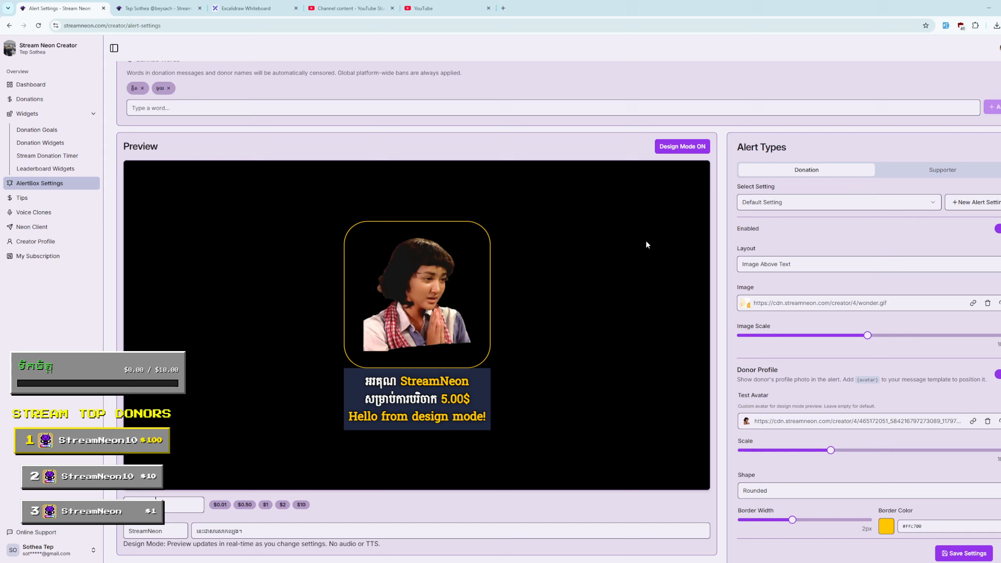
scroll(855, 294, "down", 2)
scroll(918, 297, "down", 15)
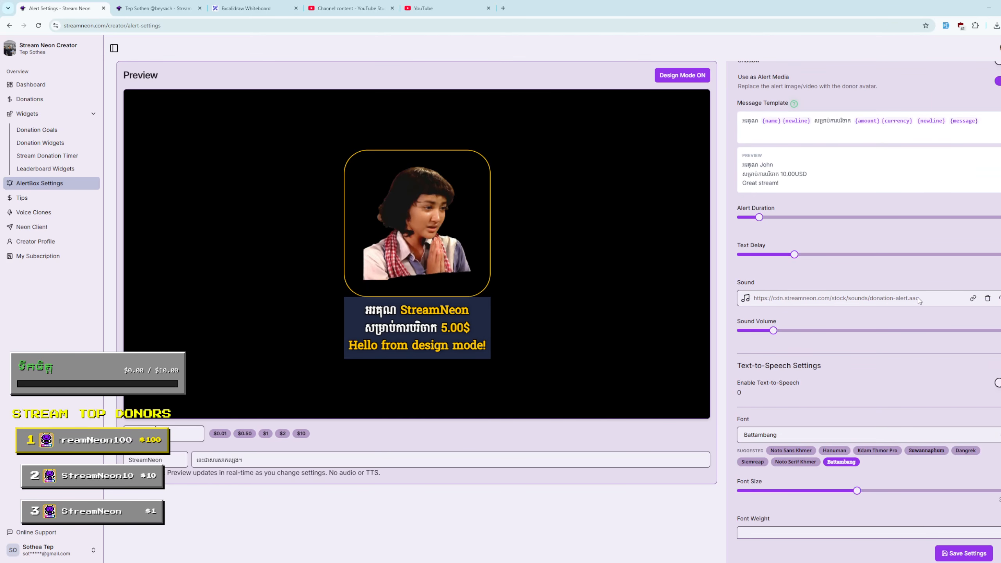
scroll(901, 290, "up", 12)
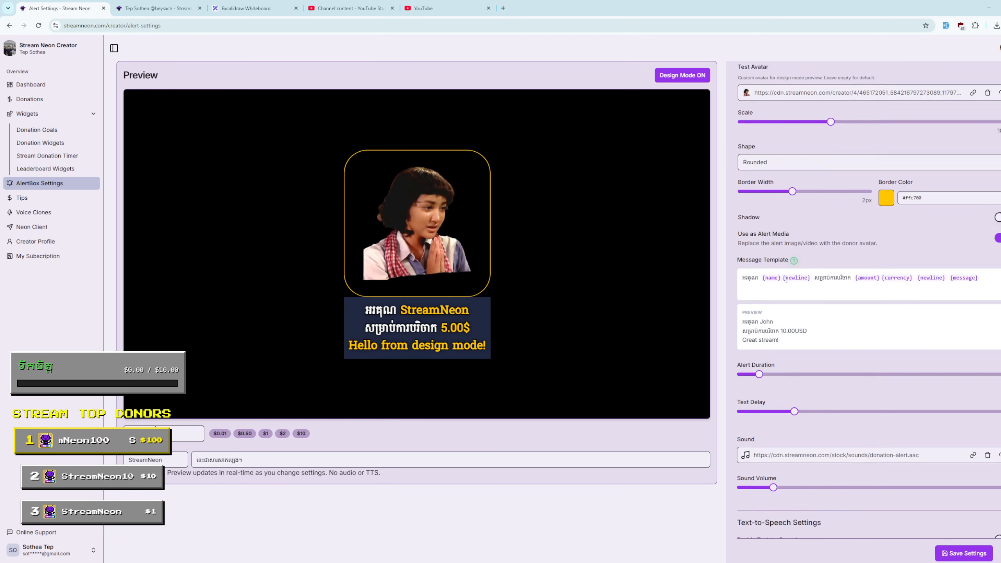
Open the top session donator leaderboard widget for editing and go to its #1 Alert Popup settings.
left_click(60, 169)
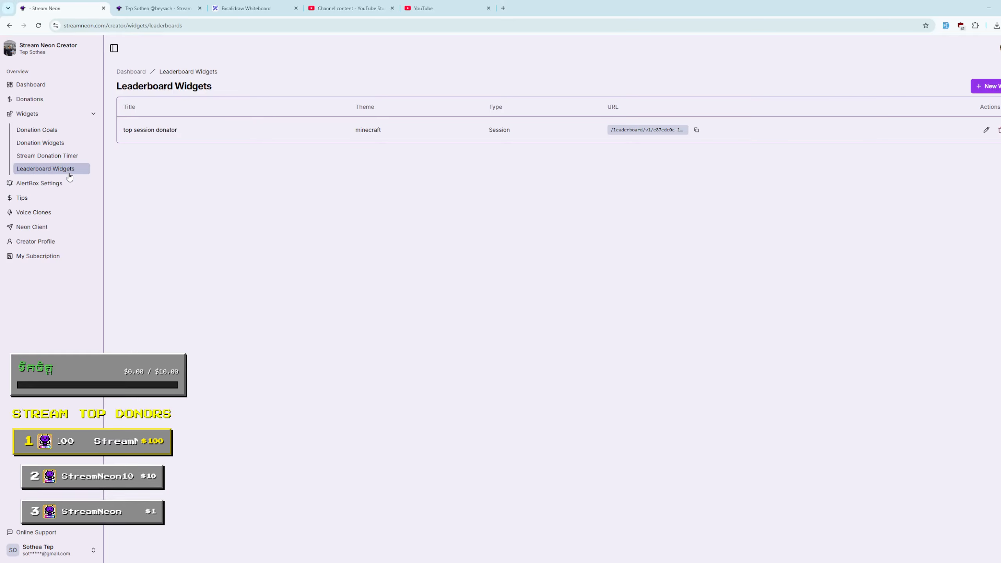
left_click(986, 129)
scroll(278, 315, "down", 20)
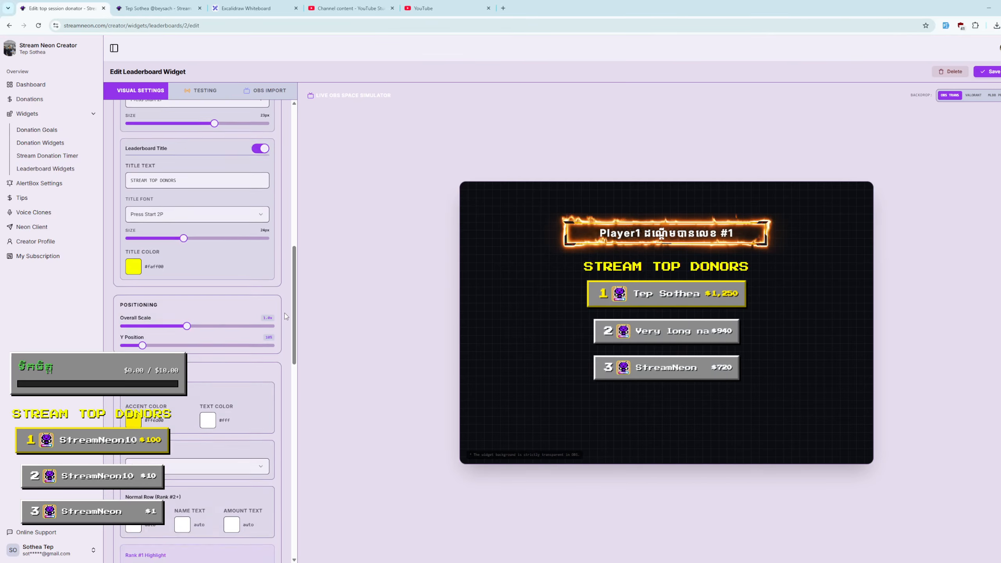
scroll(279, 364, "down", 2)
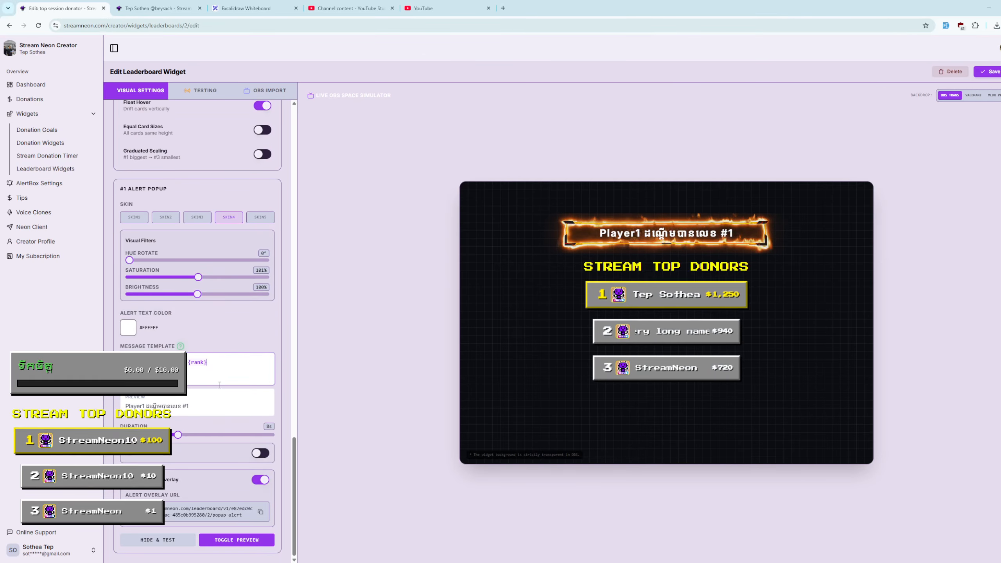
Enable the sound for the #1 alert popup and browse the uploaded audio files without choosing one.
left_click(263, 453)
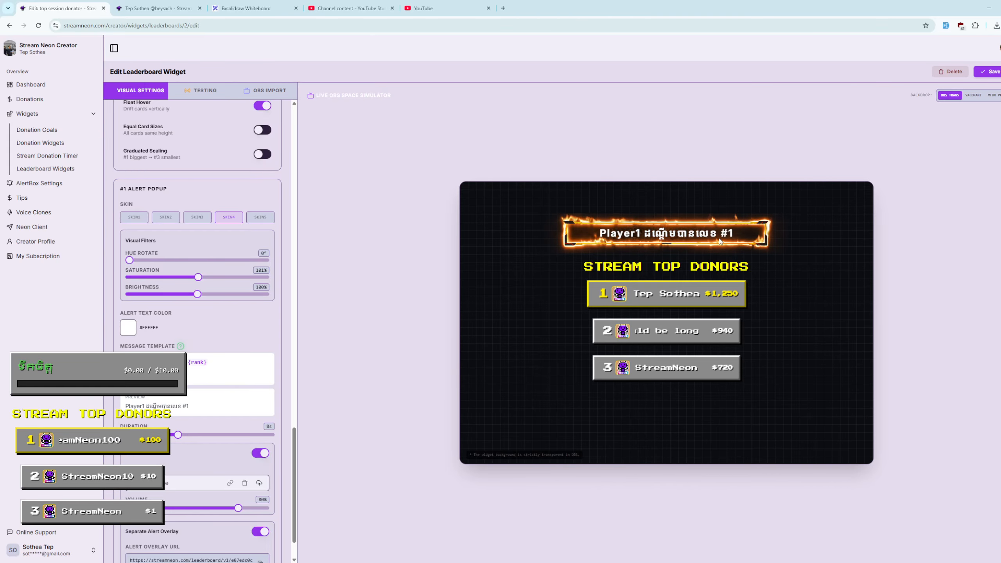
left_click(259, 483)
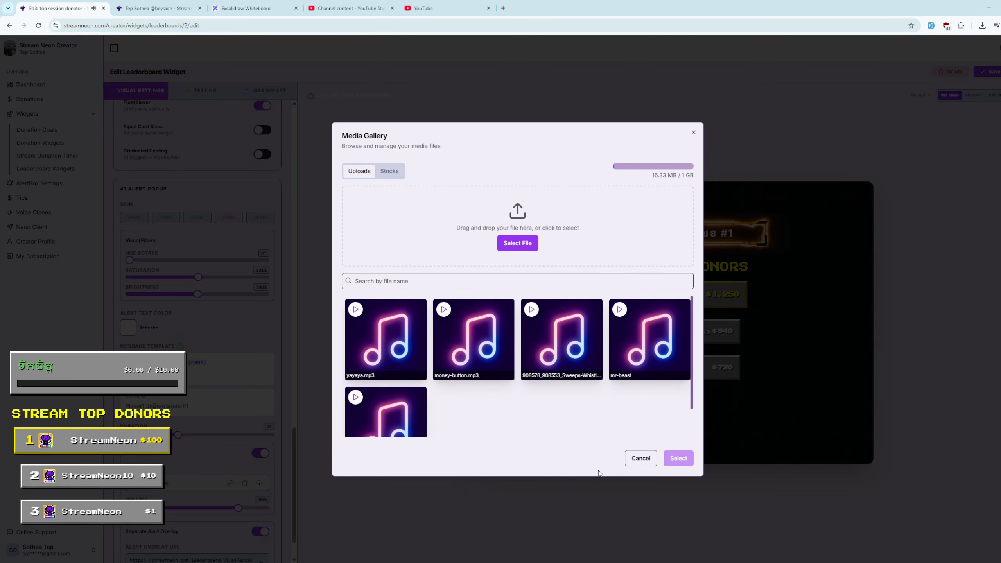
left_click(641, 458)
scroll(232, 471, "up", 1)
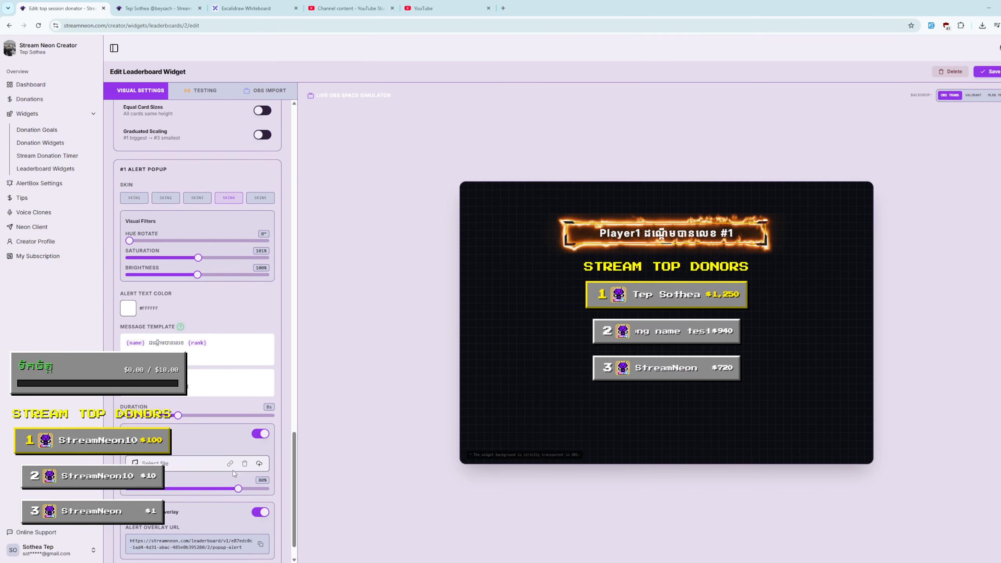
scroll(234, 471, "up", 7)
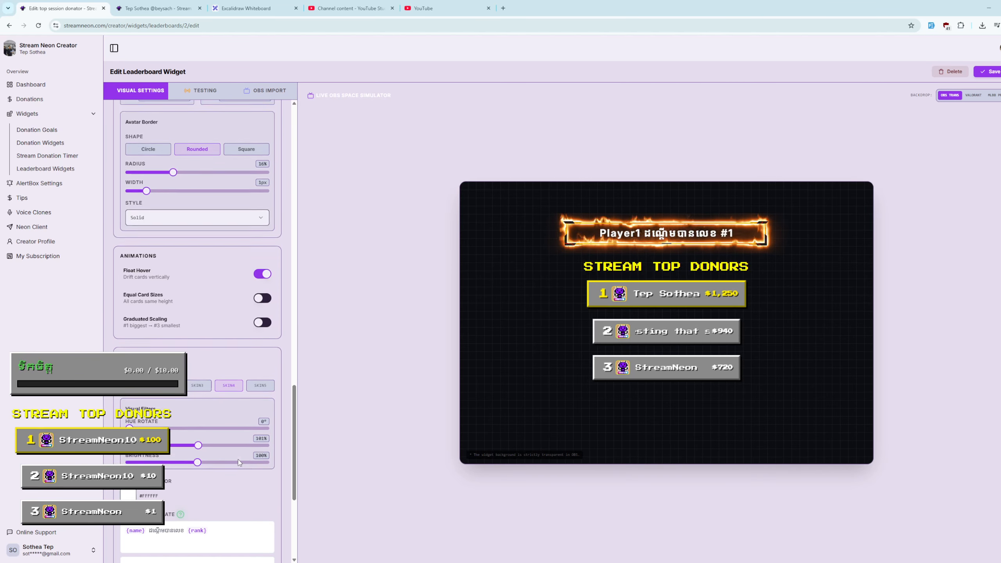
scroll(220, 444, "up", 1)
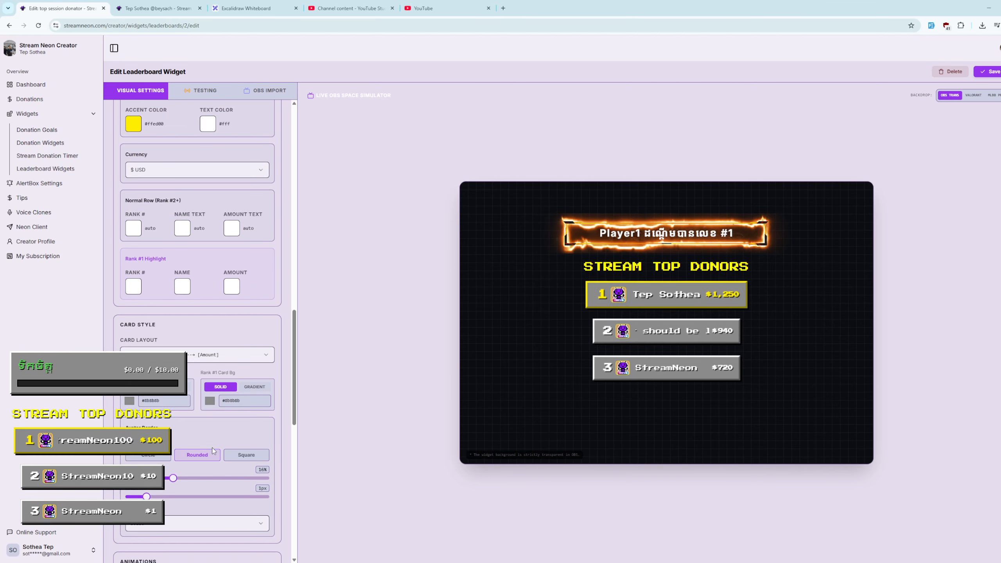
scroll(212, 448, "up", 1)
scroll(211, 447, "up", 10)
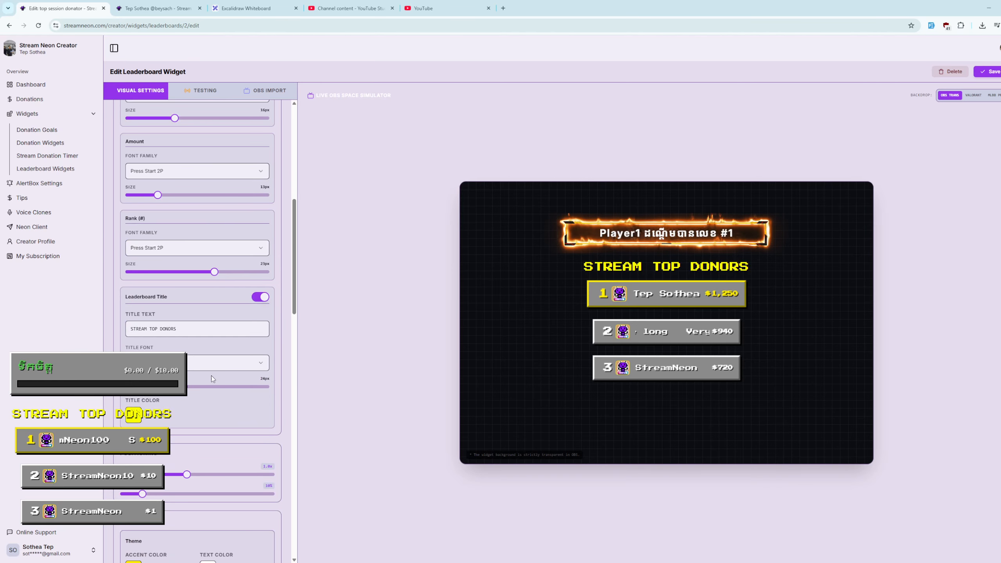
scroll(213, 328, "up", 5)
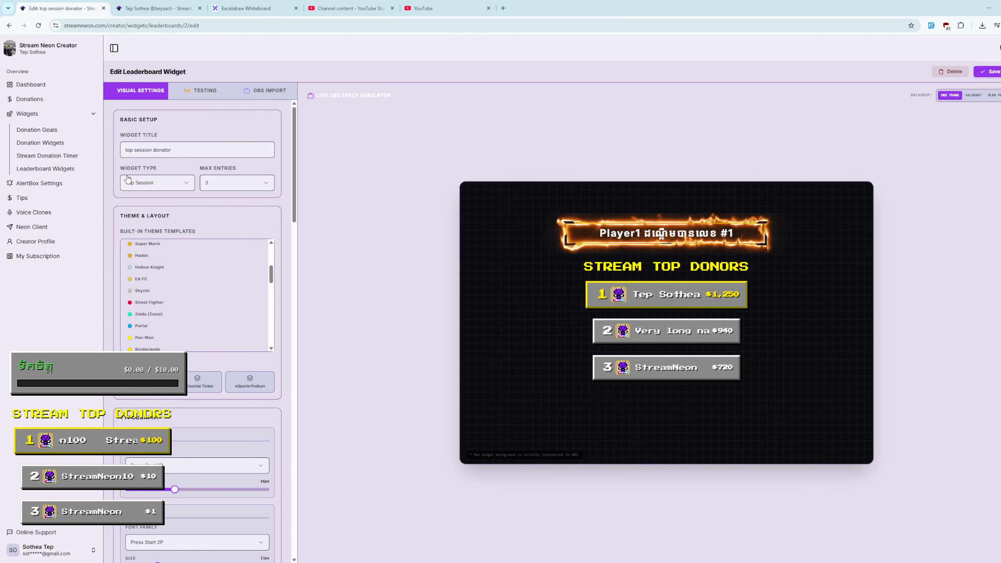